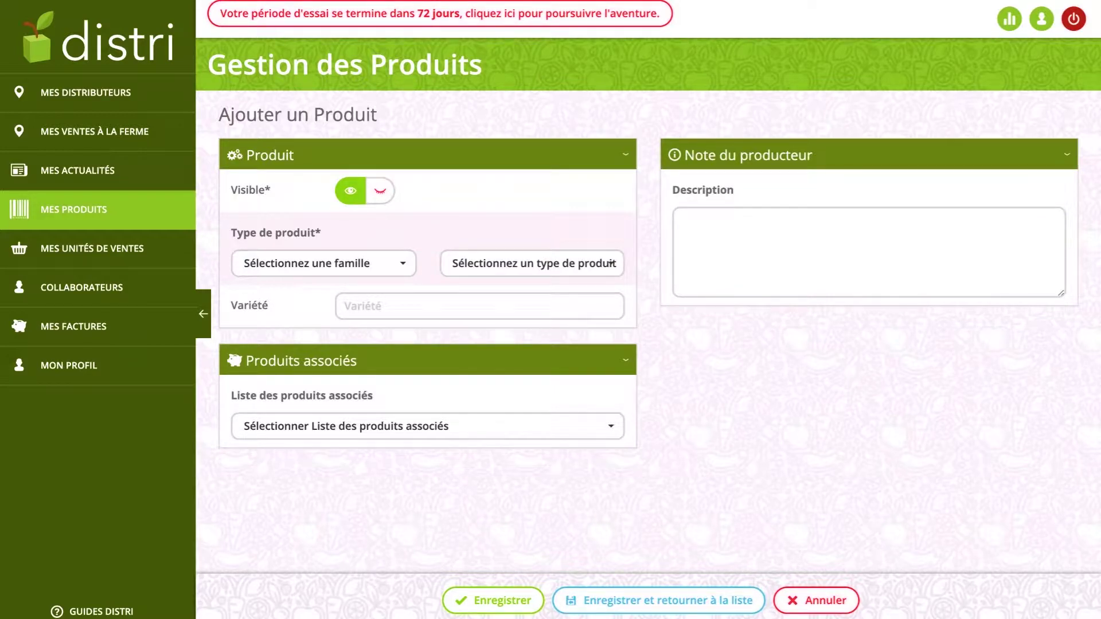
# Set the new product's family to Fruits.
pyautogui.click(324, 263)
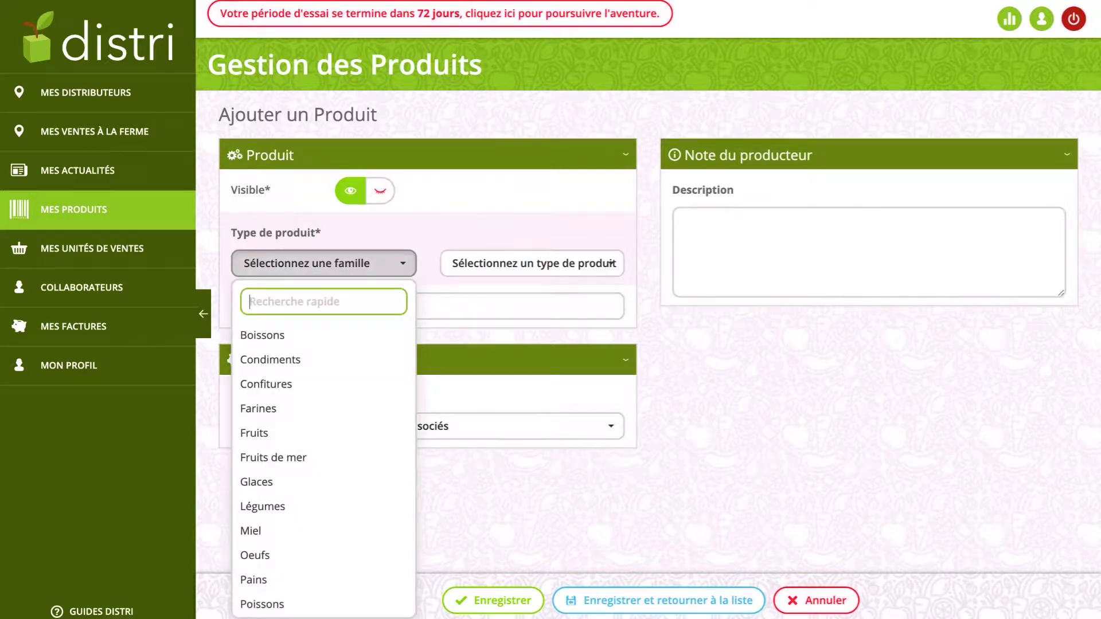
pyautogui.press('Down')
pyautogui.press('Down')
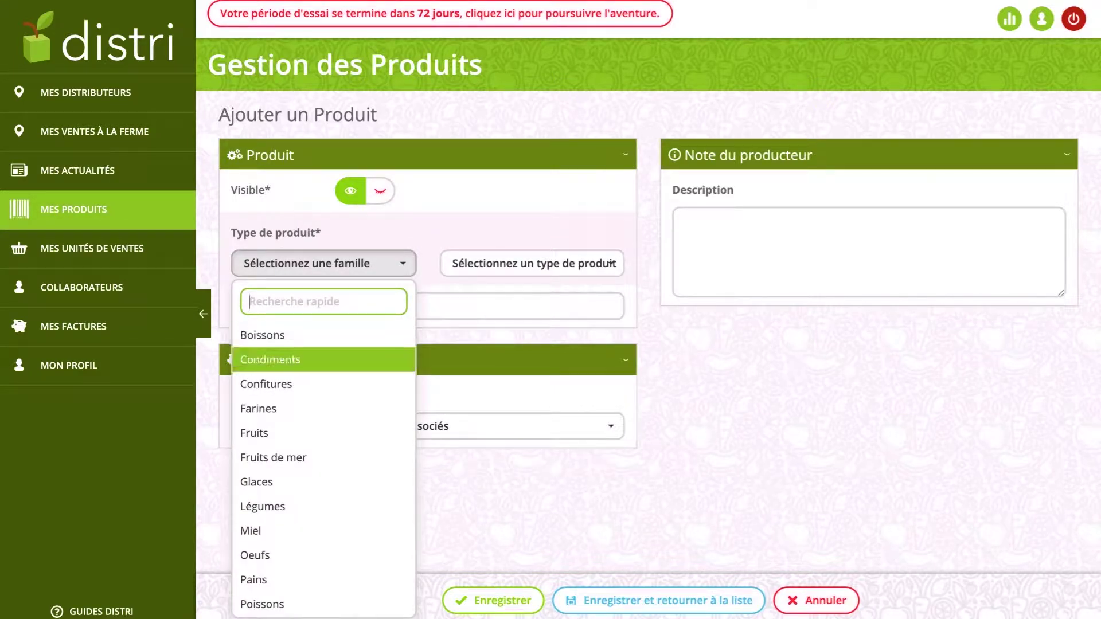
pyautogui.press('Down')
pyautogui.press('Down')
pyautogui.press('Down')
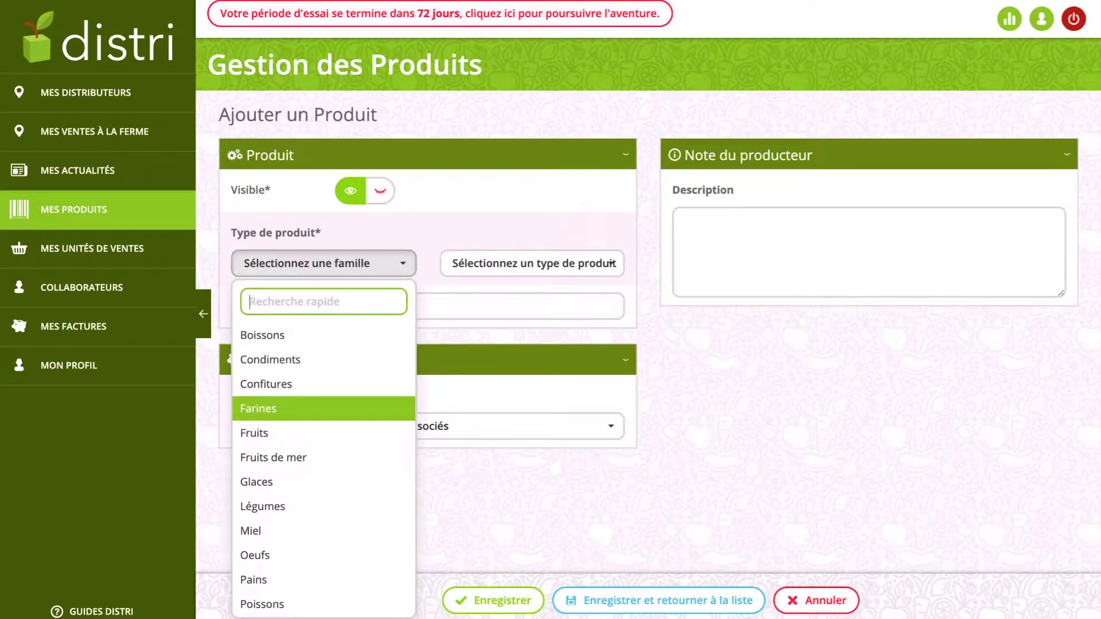
pyautogui.press('Down')
pyautogui.press('Up')
pyautogui.press('Up')
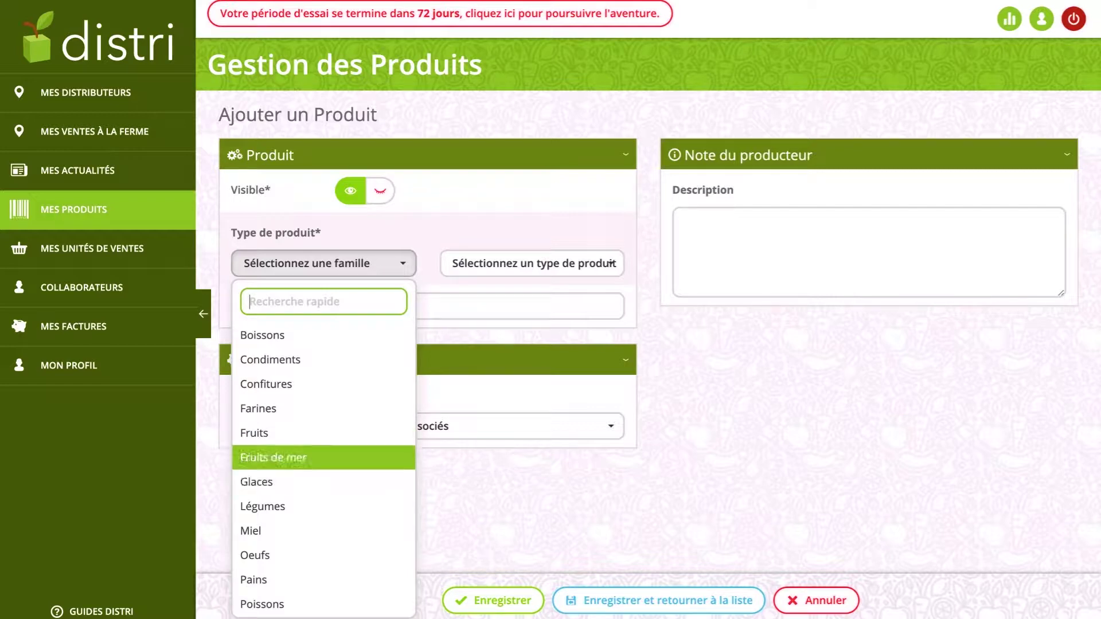
pyautogui.press('Return')
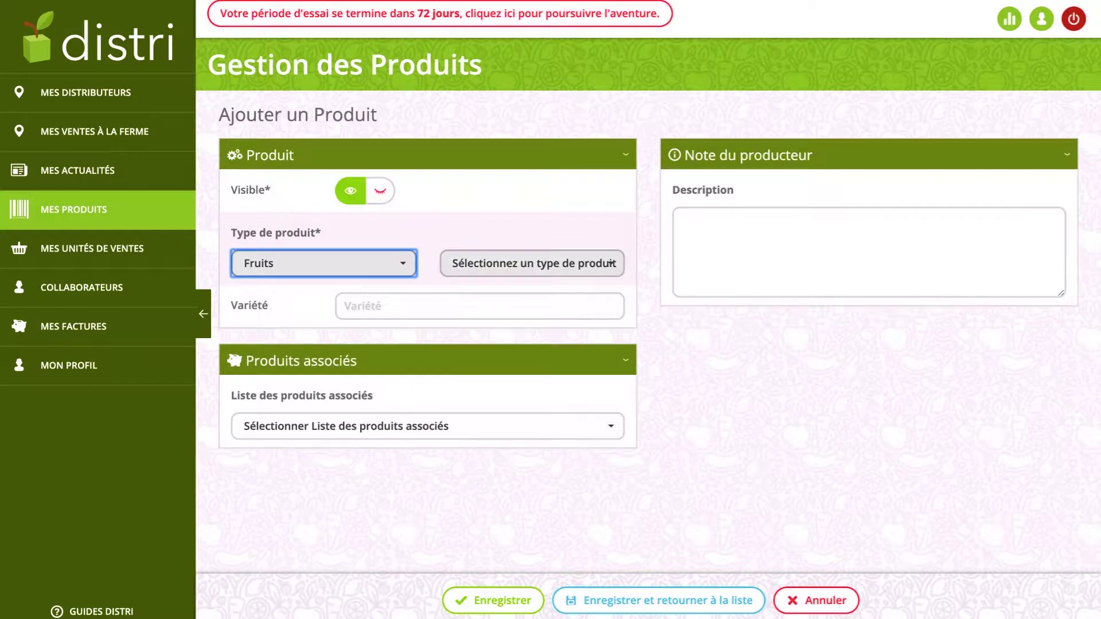
# Choose Poires as the product type within the Fruits family and save the new product.
pyautogui.click(612, 263)
pyautogui.press('Down')
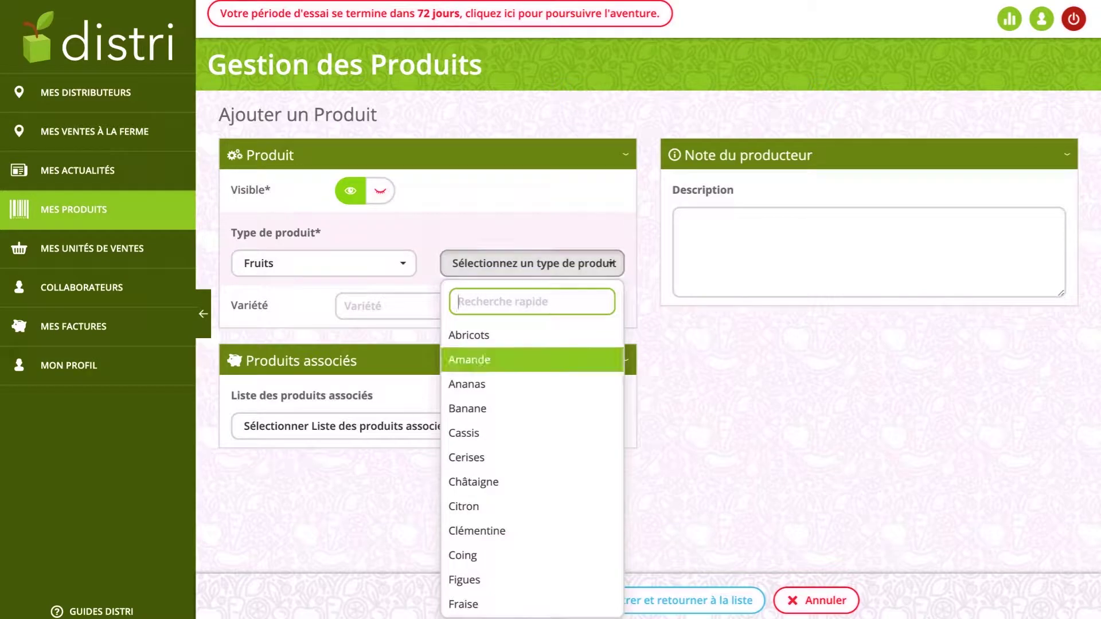
pyautogui.scroll(-4, 532, 459)
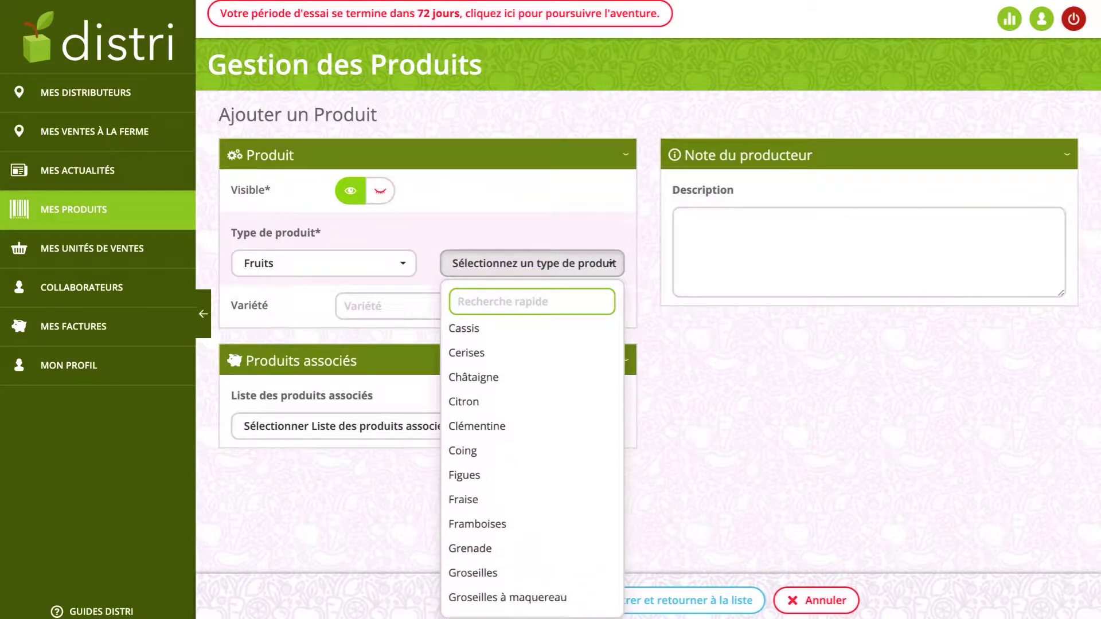
pyautogui.scroll(-6, 532, 458)
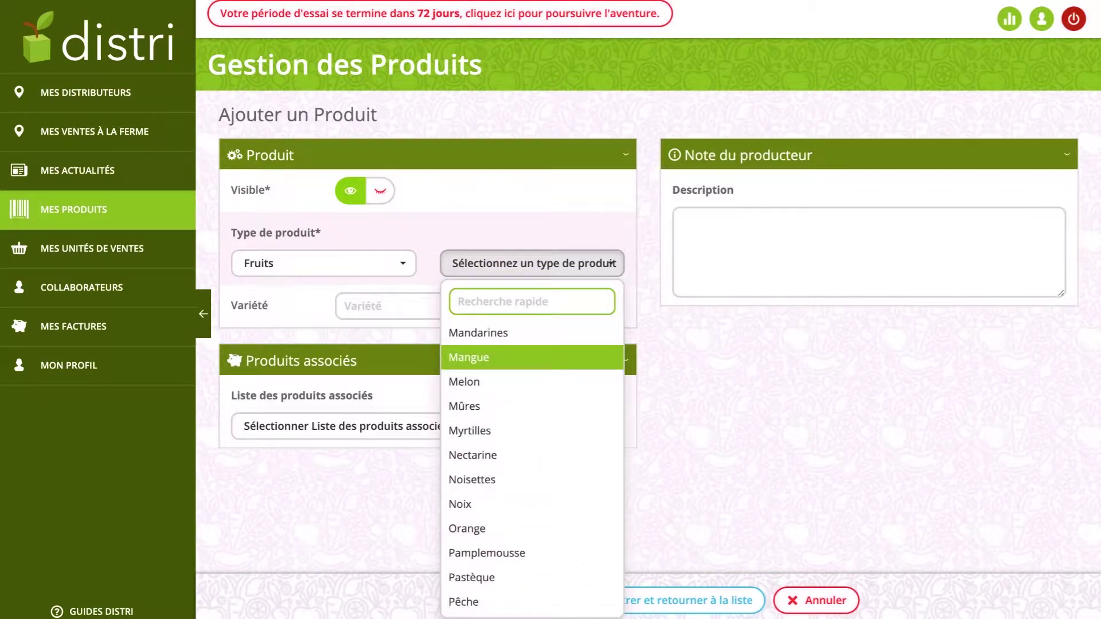
pyautogui.scroll(-2, 532, 360)
pyautogui.scroll(4, 532, 360)
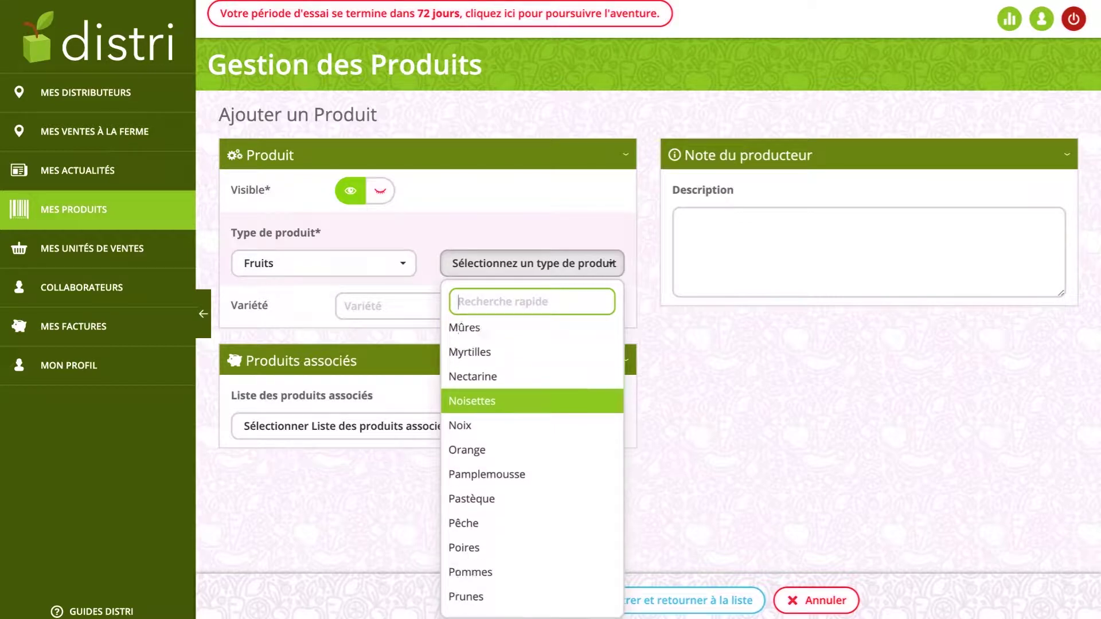
pyautogui.scroll(-4, 532, 360)
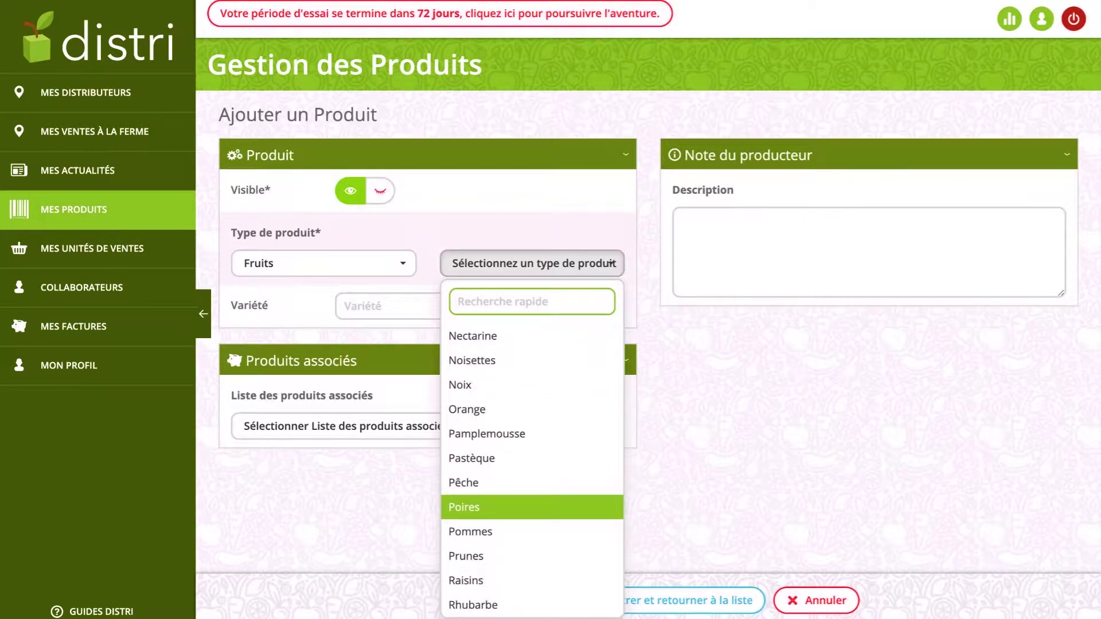
pyautogui.click(464, 506)
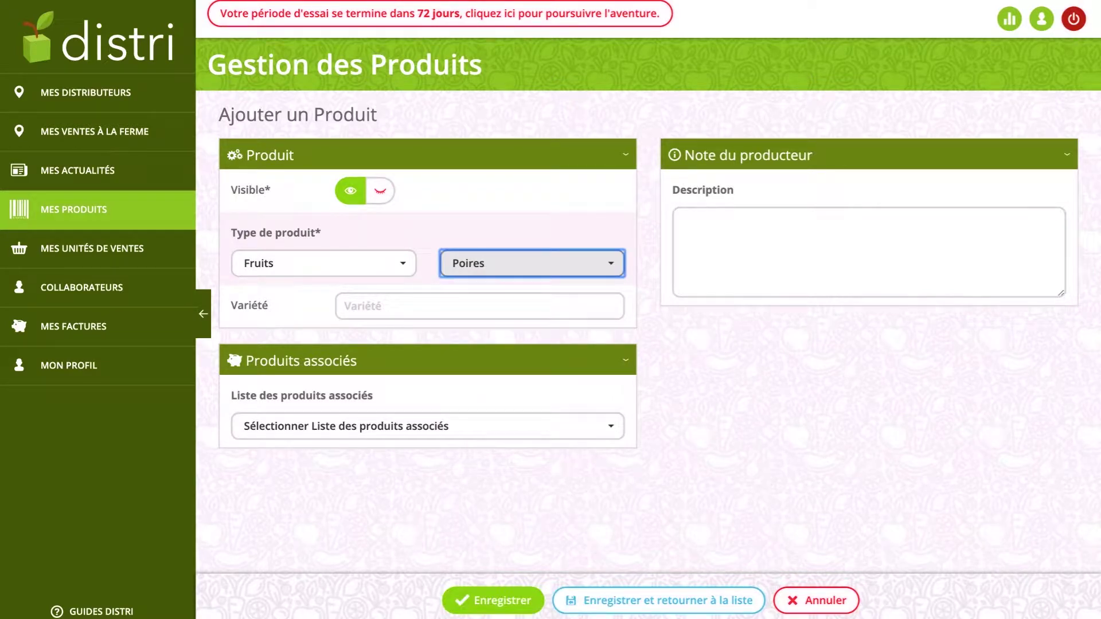
pyautogui.click(493, 600)
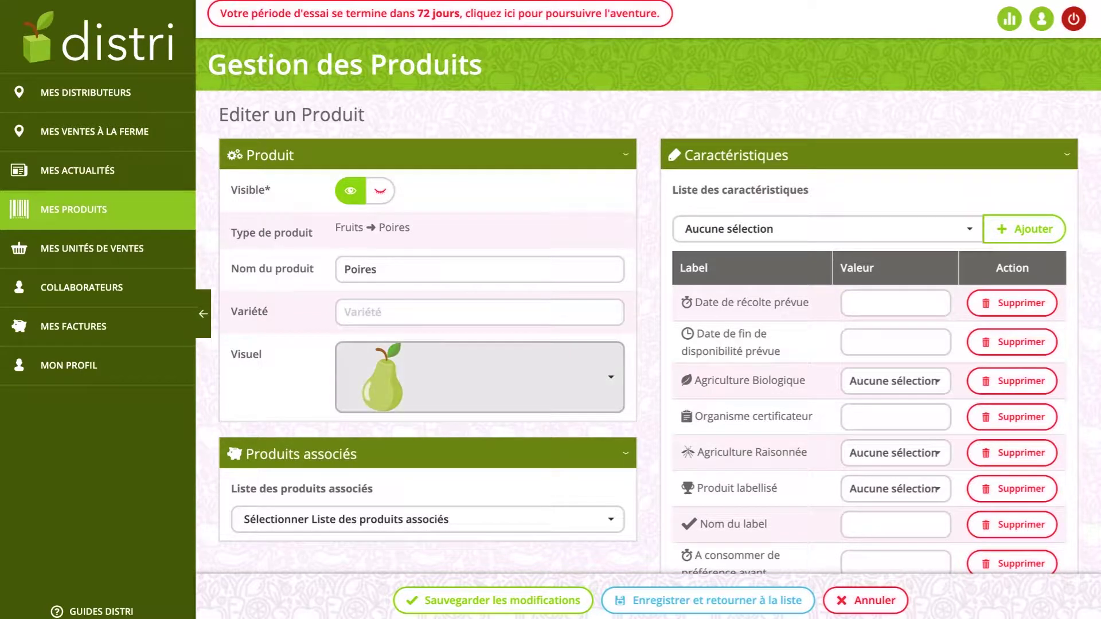
# Change the product's visual to the orange pear with a stem and leaf.
pyautogui.click(479, 377)
pyautogui.scroll(-2, 480, 205)
pyautogui.scroll(-2, 479, 189)
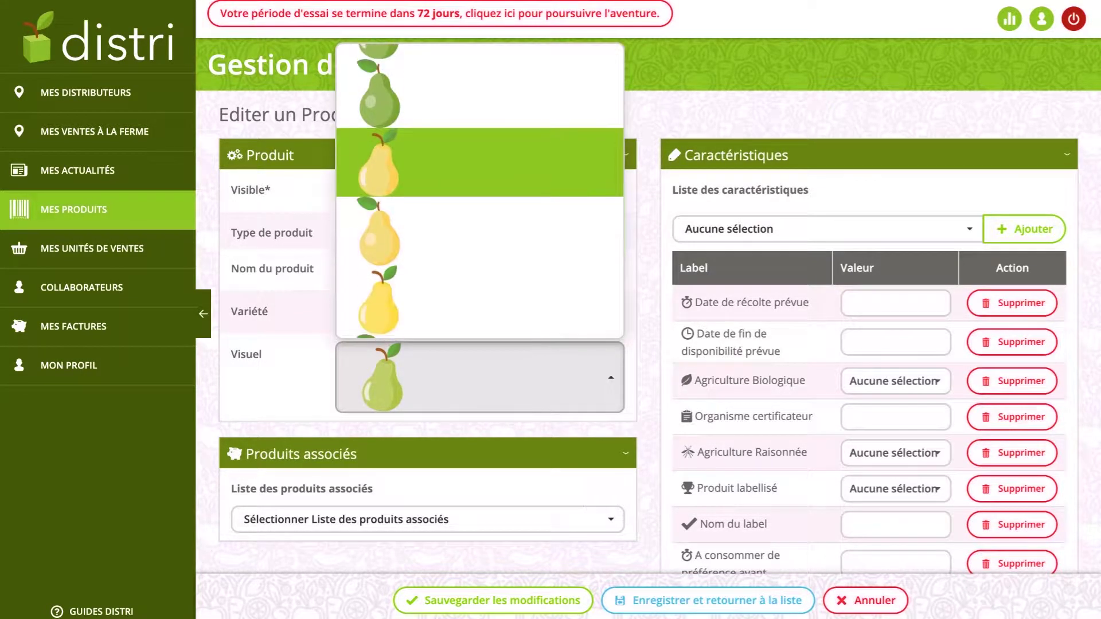
pyautogui.scroll(-3, 479, 275)
pyautogui.scroll(-5, 479, 191)
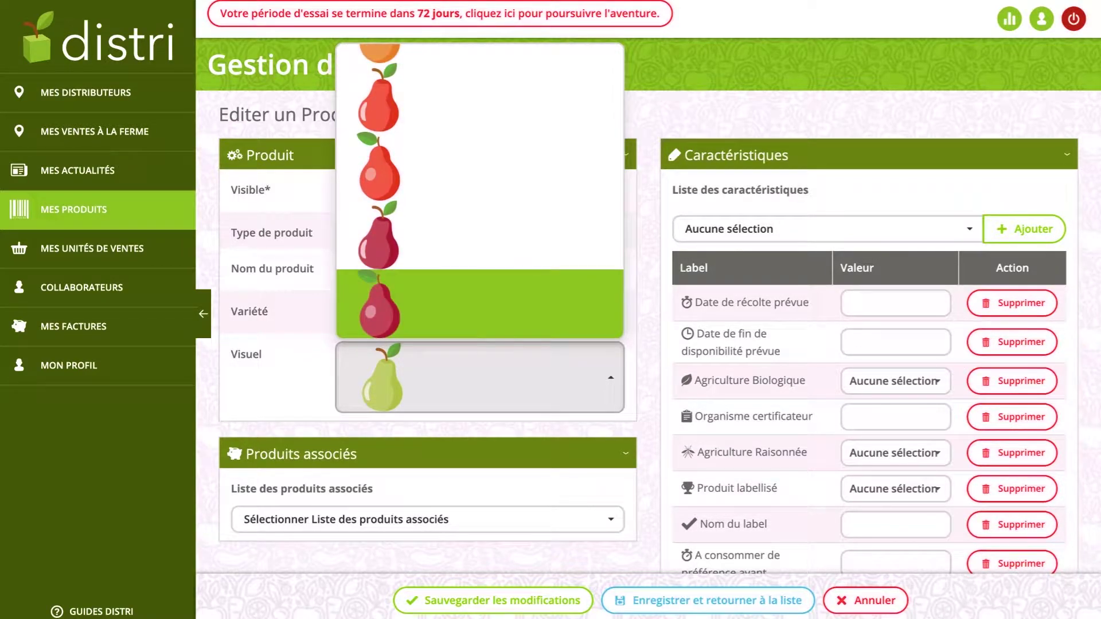
pyautogui.scroll(4, 480, 304)
pyautogui.scroll(1, 480, 284)
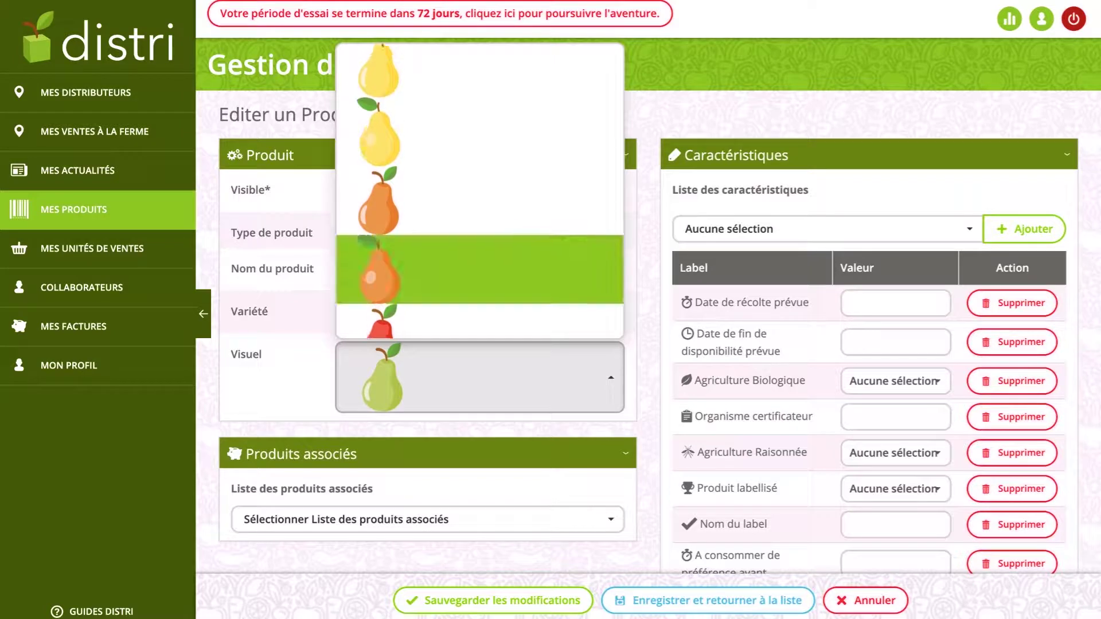
pyautogui.scroll(2, 479, 281)
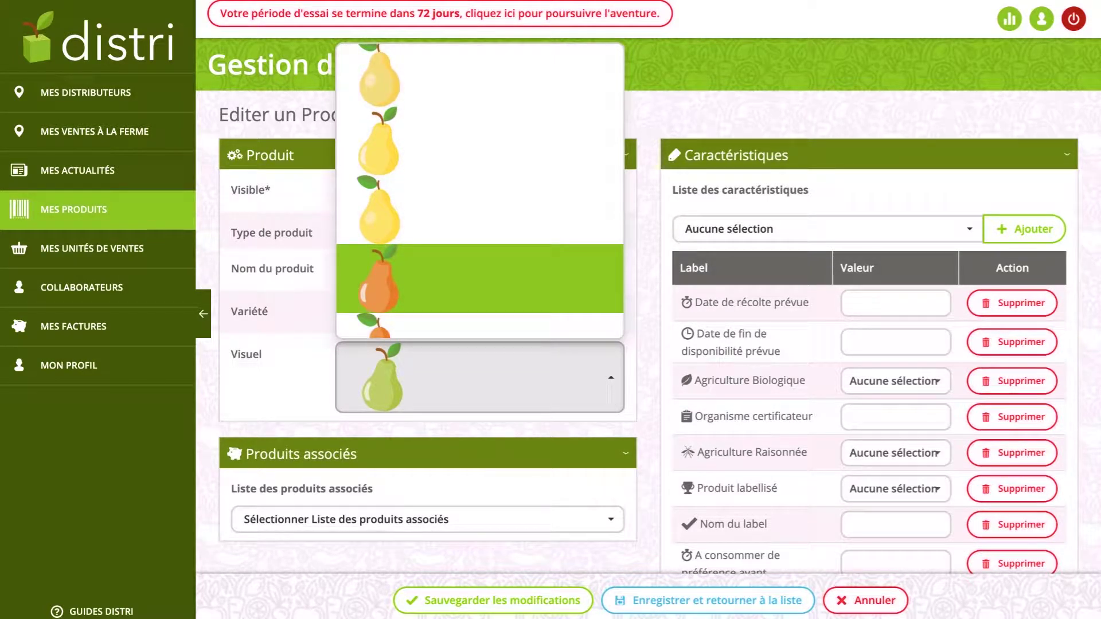
pyautogui.scroll(1, 480, 288)
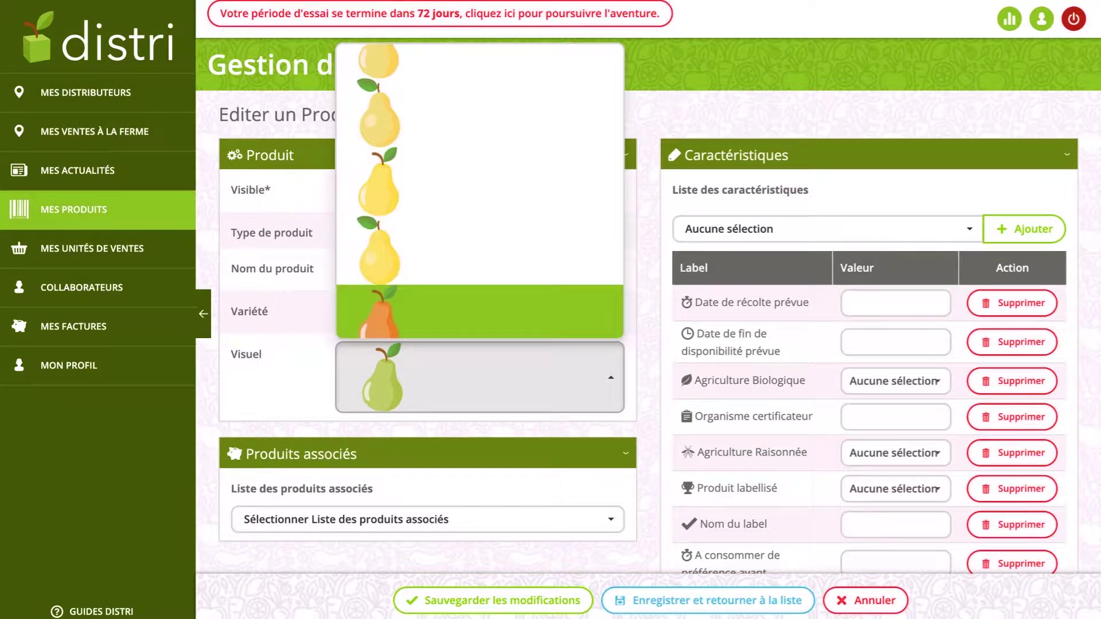
pyautogui.scroll(-2, 479, 288)
pyautogui.click(479, 258)
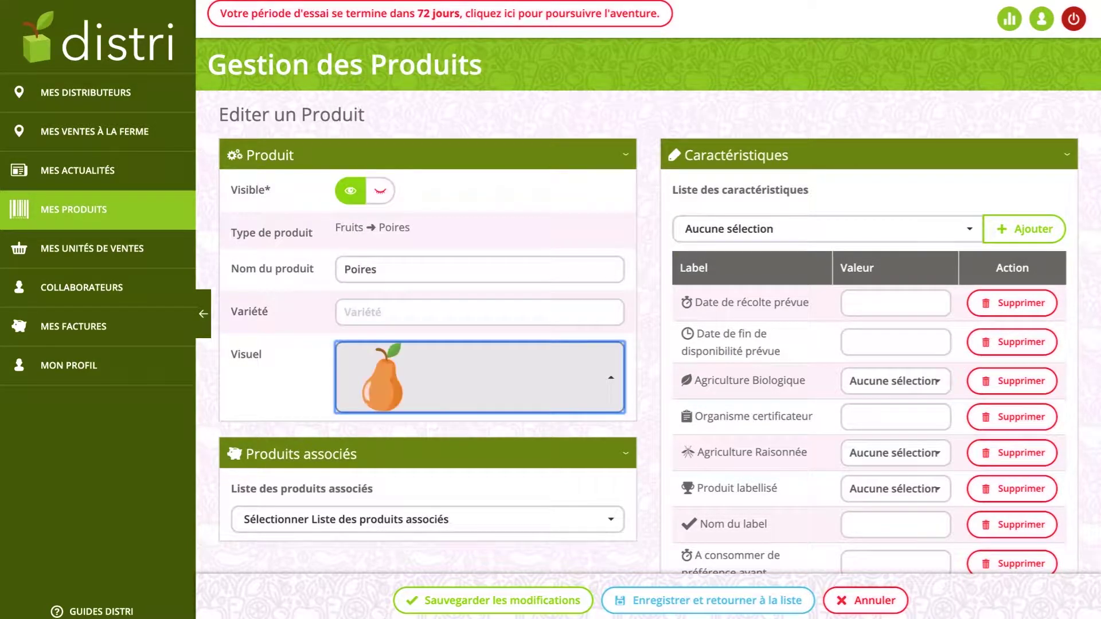
# Enter Conférence as the variety of the pear product.
pyautogui.click(479, 311)
pyautogui.write('C')
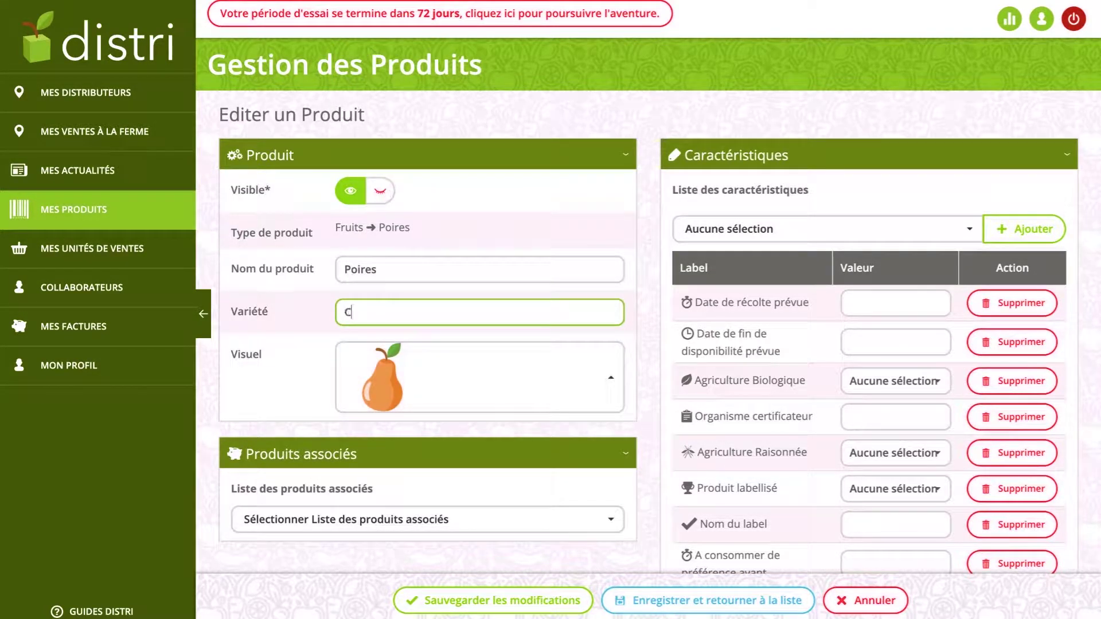
pyautogui.write('onférence')
# Set the expected harvest date (Date de récolte prévue) to 01/08/2019 in the product characteristics.
pyautogui.scroll(-2, 648, 305)
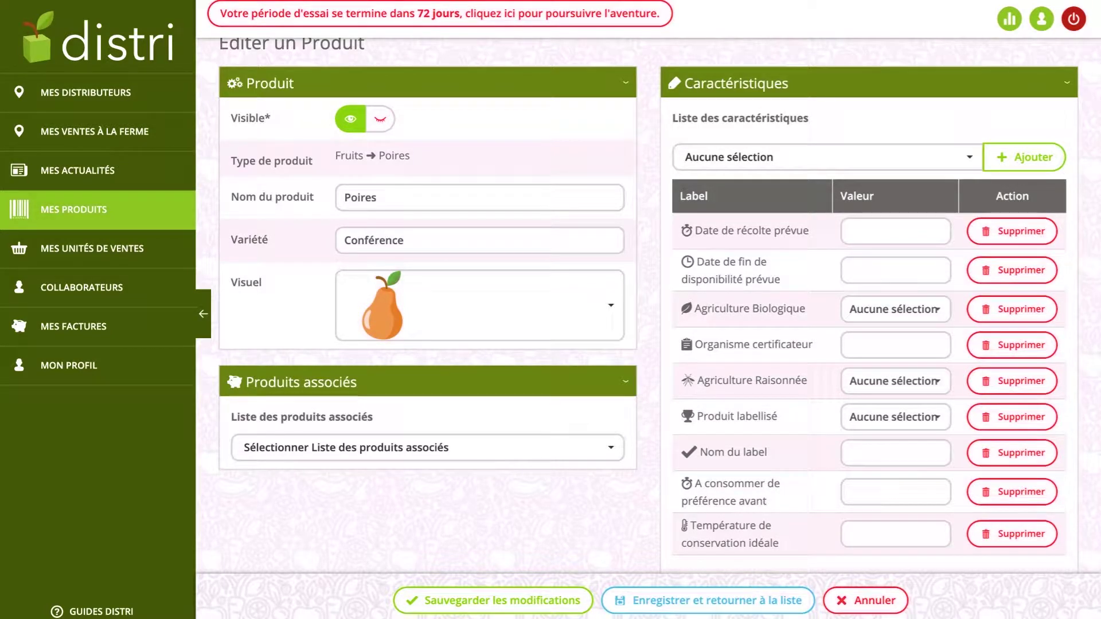
pyautogui.scroll(-1, 650, 307)
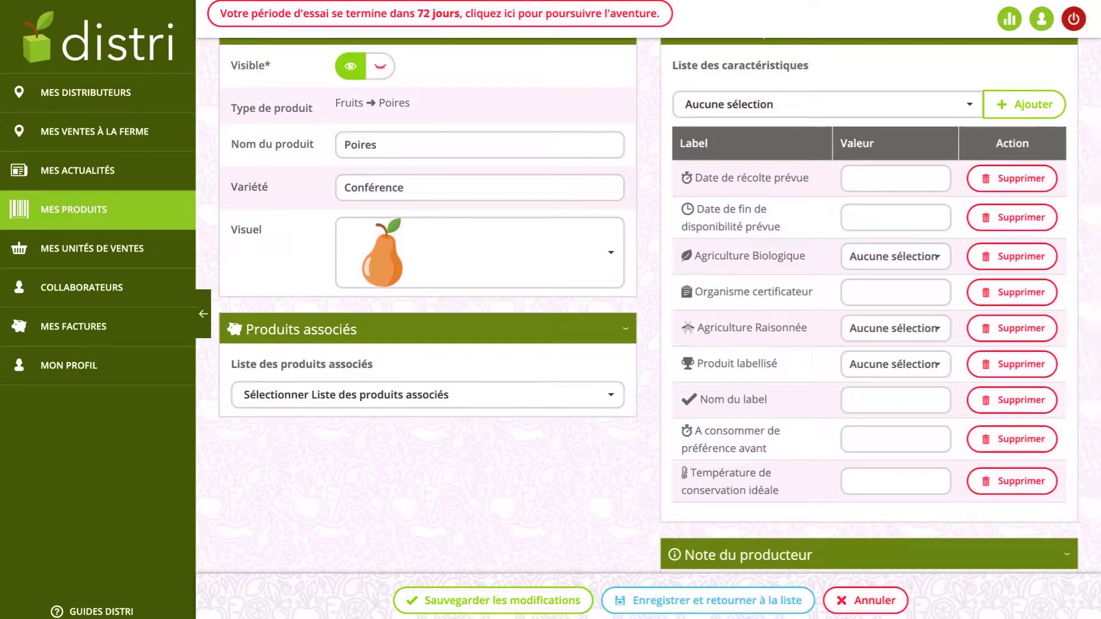
pyautogui.scroll(1, 651, 307)
pyautogui.scroll(1, 651, 307)
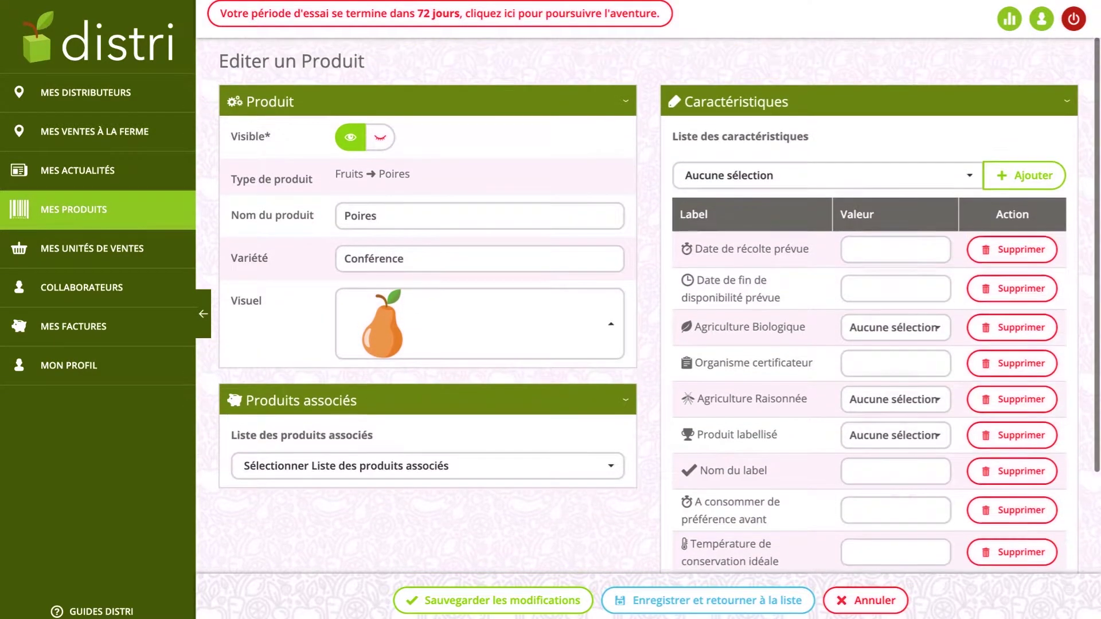
pyautogui.scroll(-1, 650, 307)
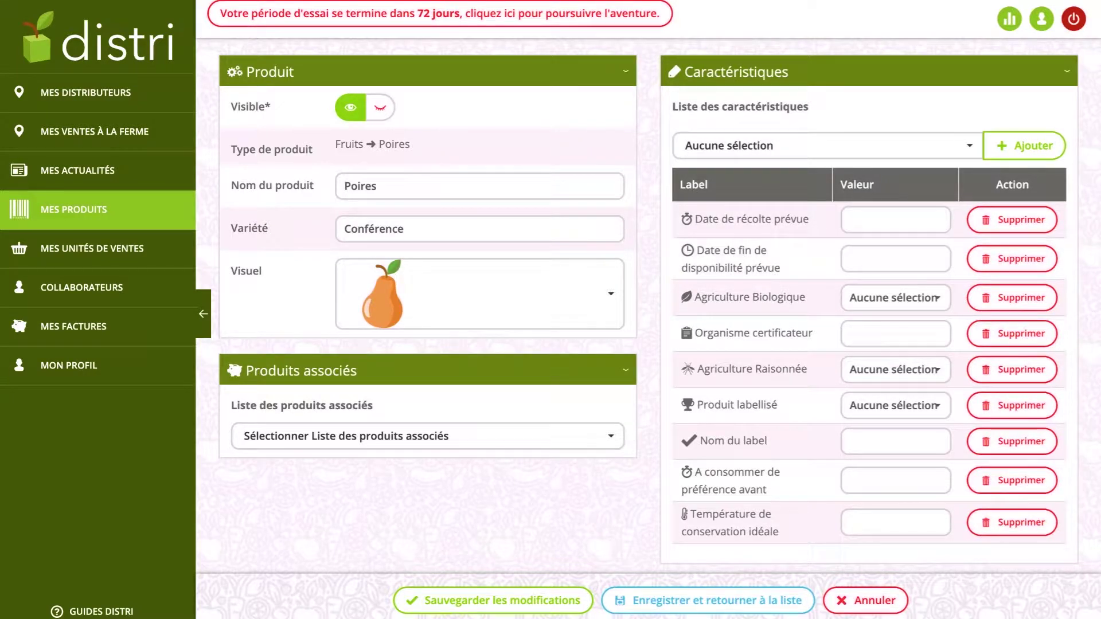
pyautogui.click(872, 219)
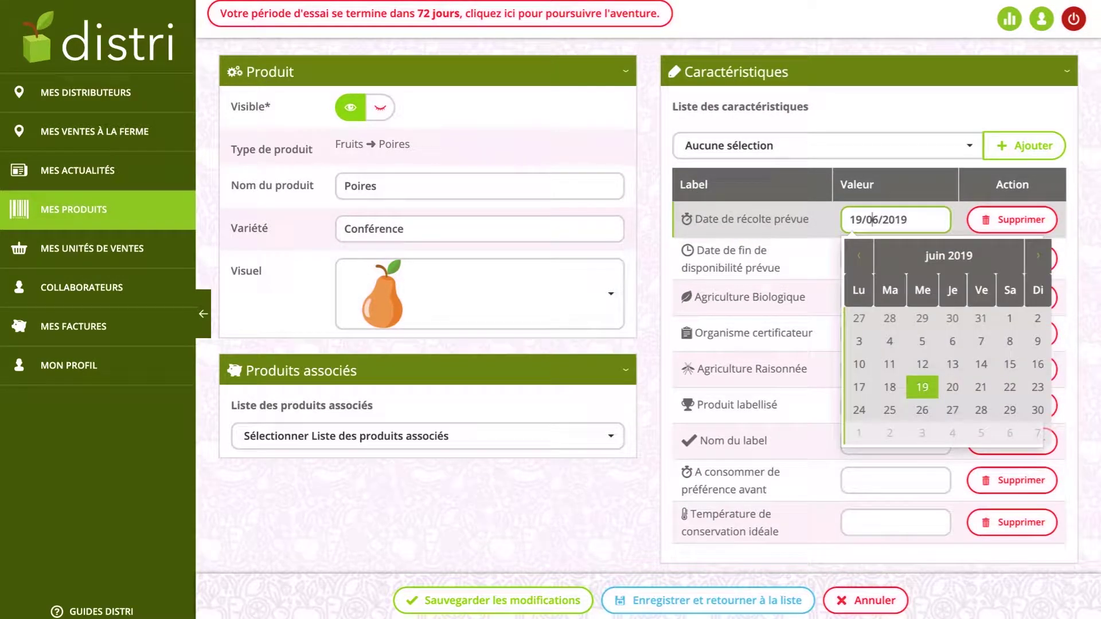
pyautogui.click(1037, 255)
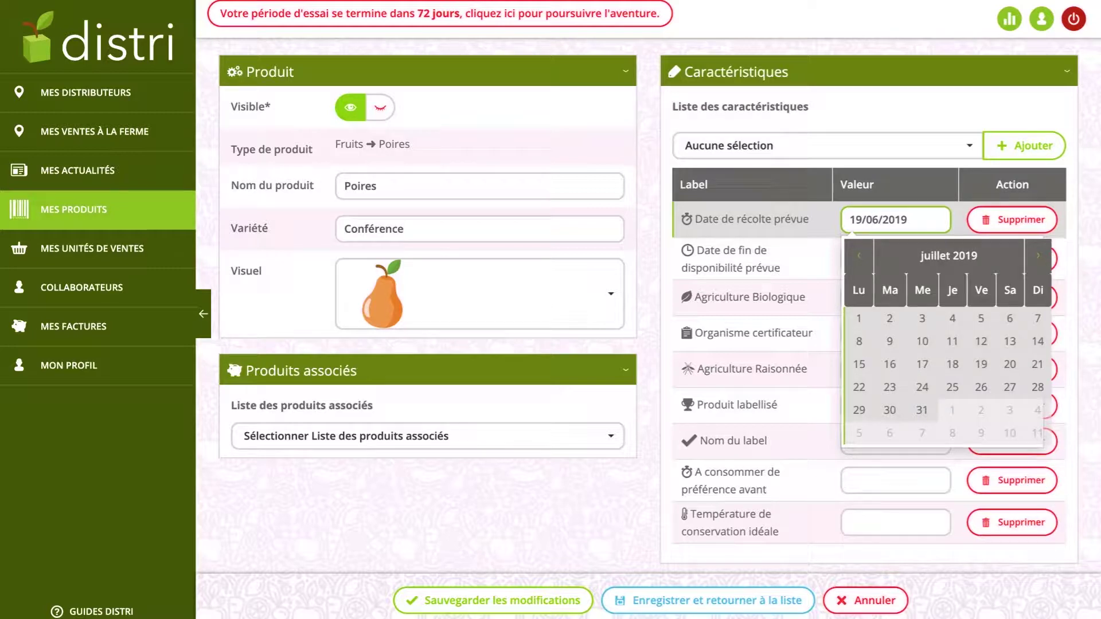
pyautogui.click(1038, 255)
pyautogui.click(952, 318)
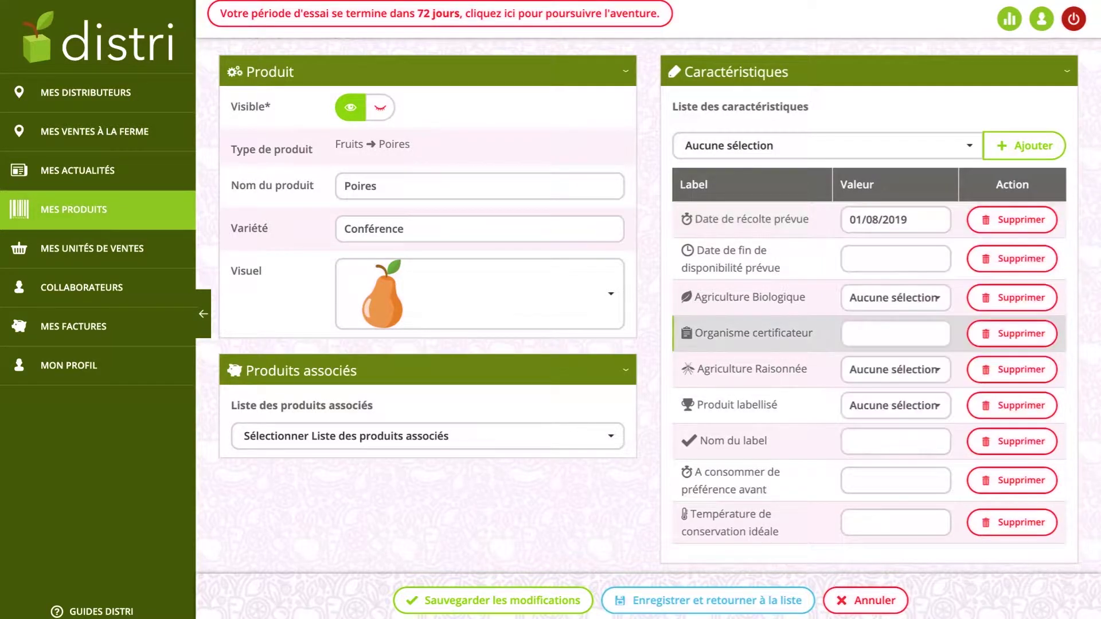
# Set the expected end of availability (Date de fin de disponibilité prévue) to 16/09/2019.
pyautogui.click(877, 258)
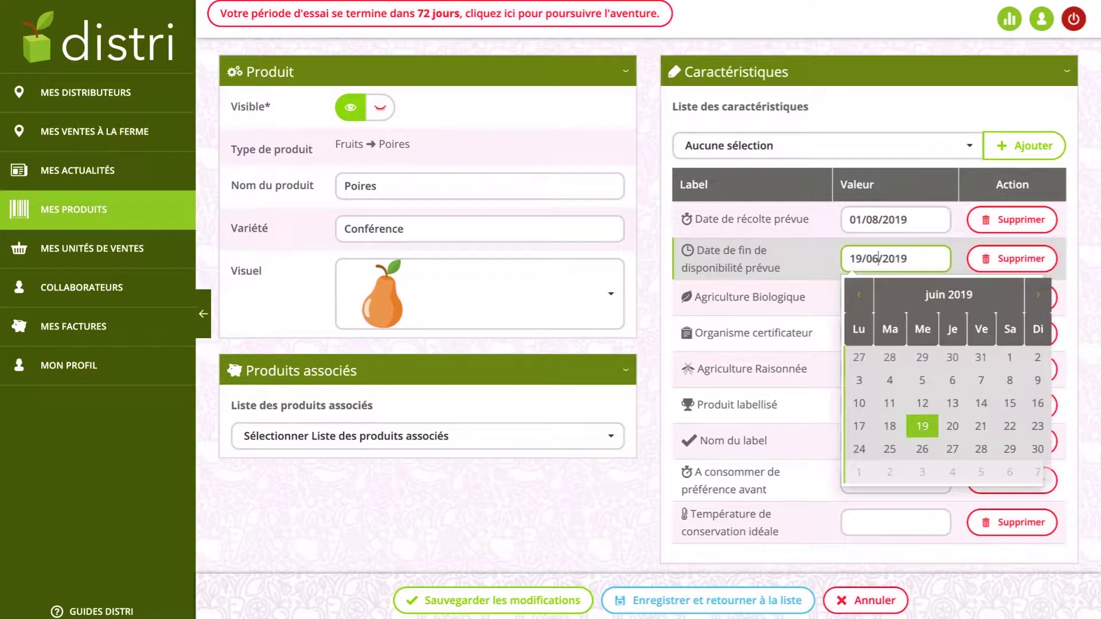
pyautogui.click(1038, 294)
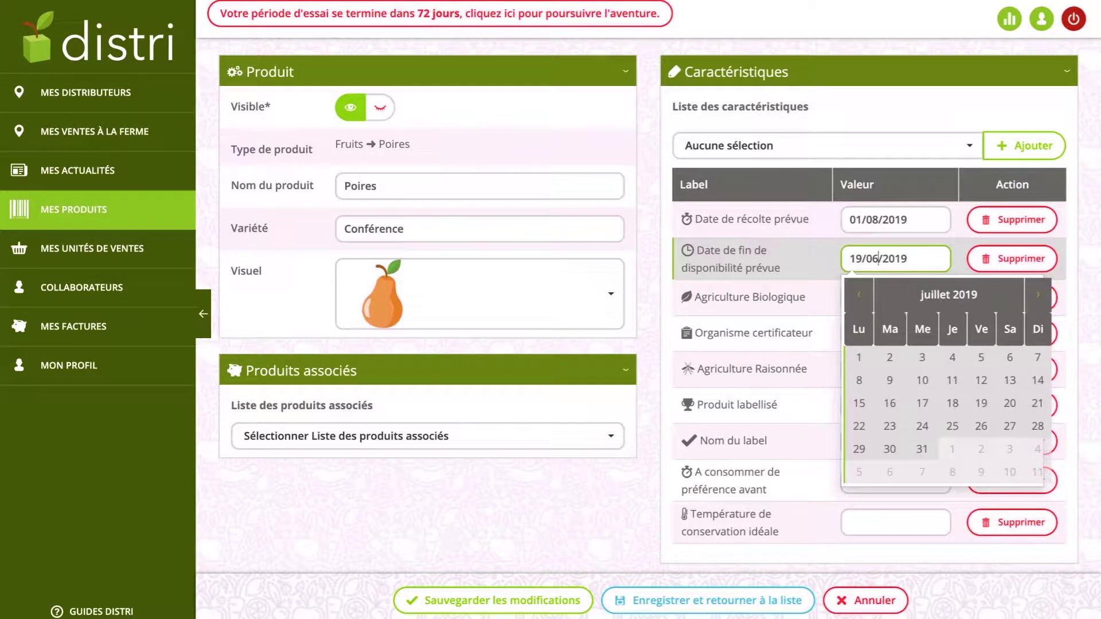
pyautogui.click(1038, 294)
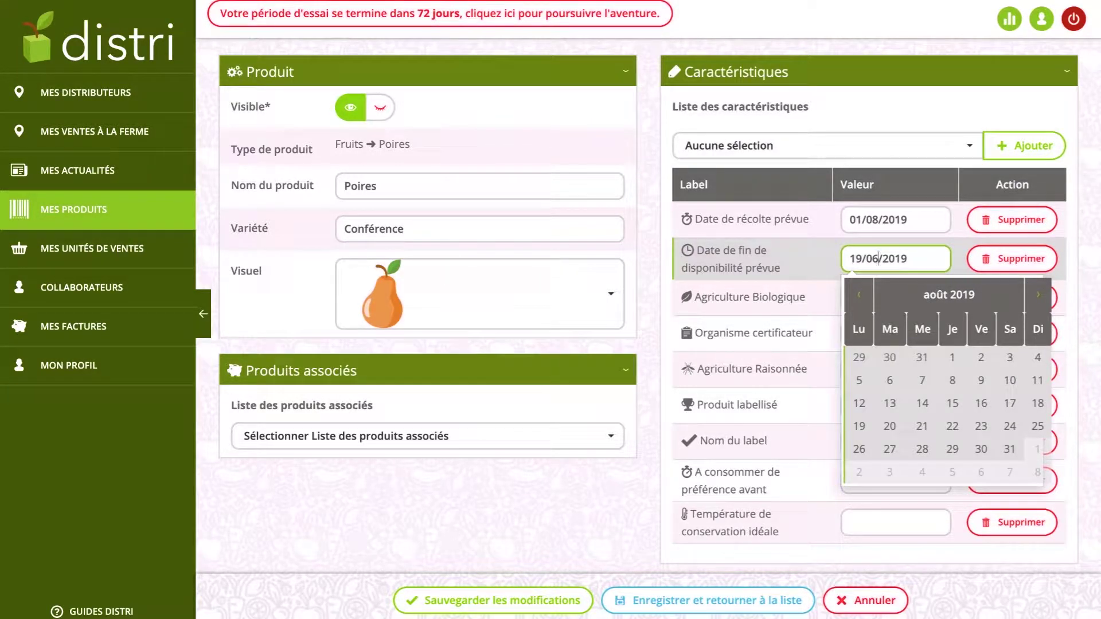
pyautogui.click(1038, 294)
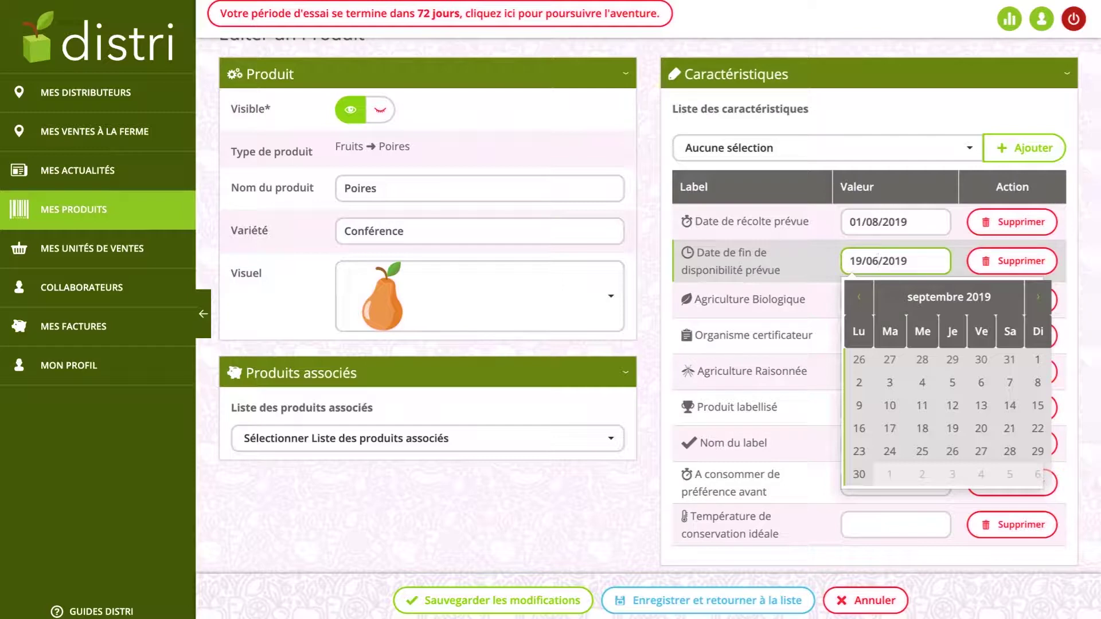
pyautogui.click(858, 428)
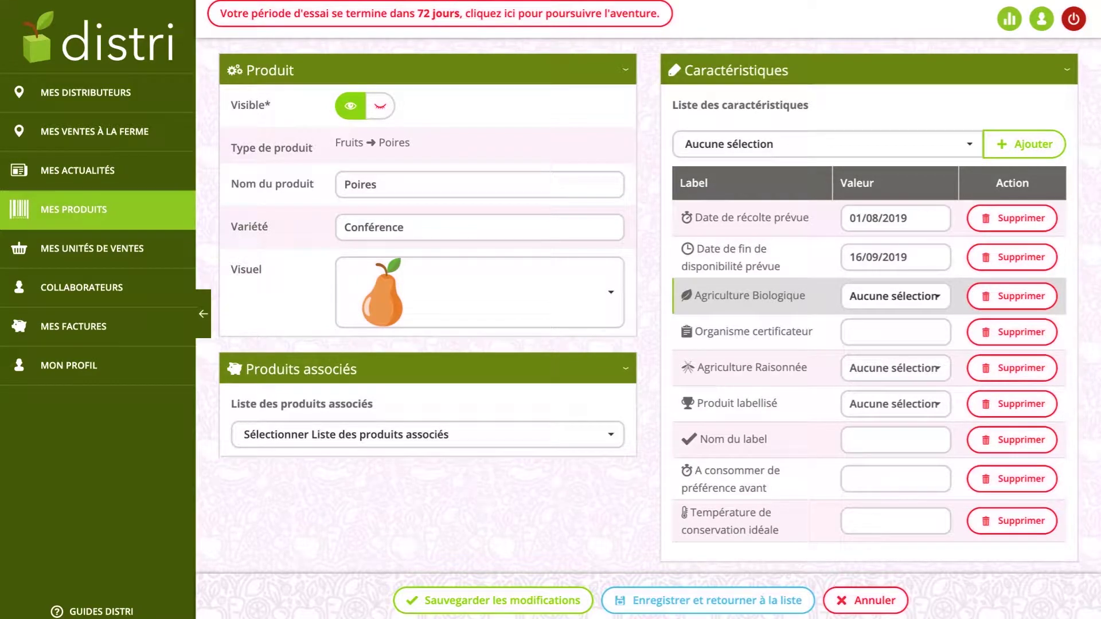
# Set Agriculture Biologique to Oui and enter Fr-BIO-003 as the Organisme certificateur.
pyautogui.click(895, 295)
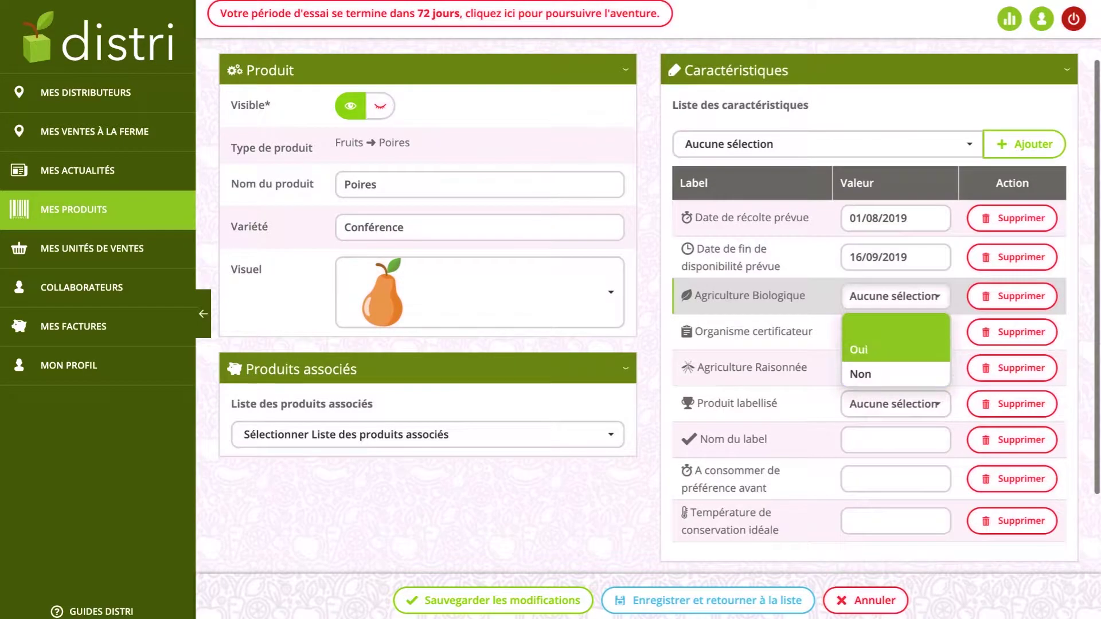
pyautogui.click(895, 352)
pyautogui.click(896, 332)
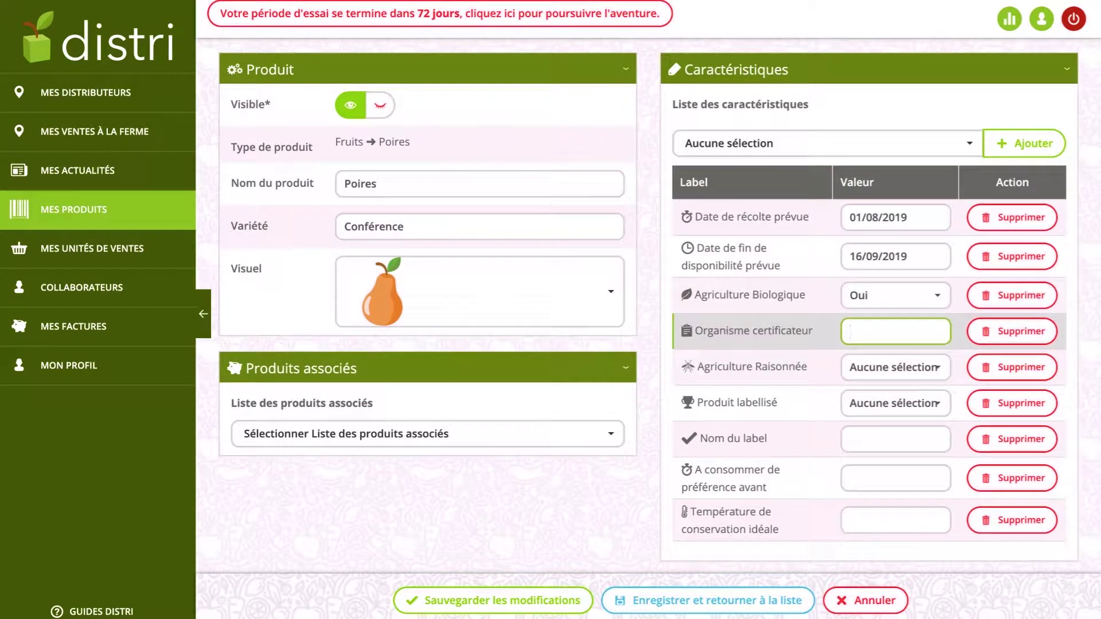
pyautogui.write('Fr-BIO-003')
pyautogui.press('Tab')
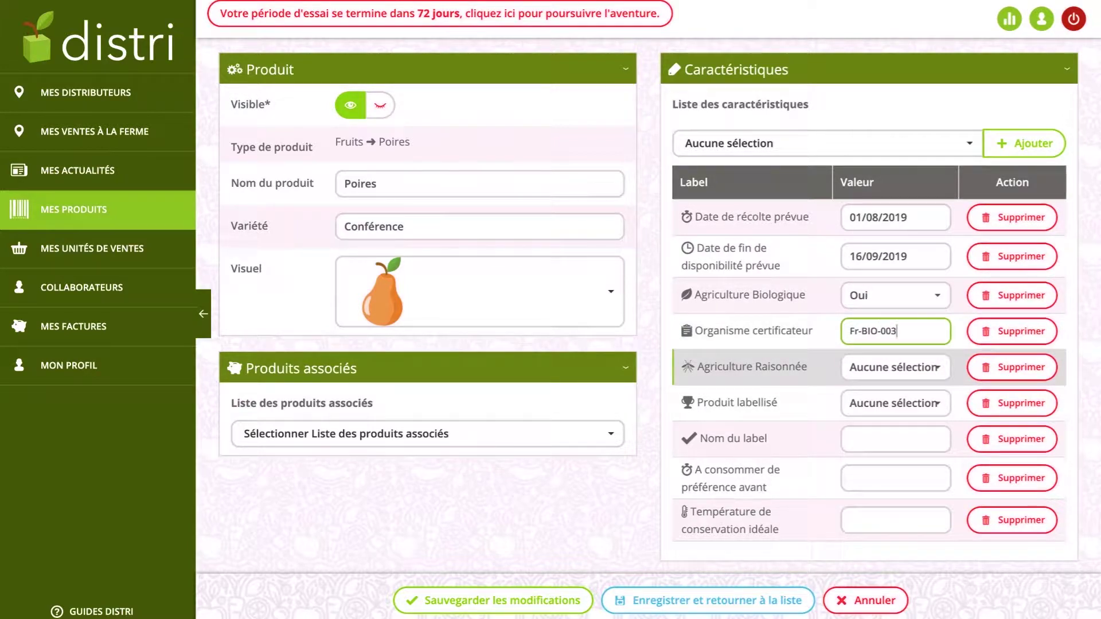
pyautogui.press('Tab')
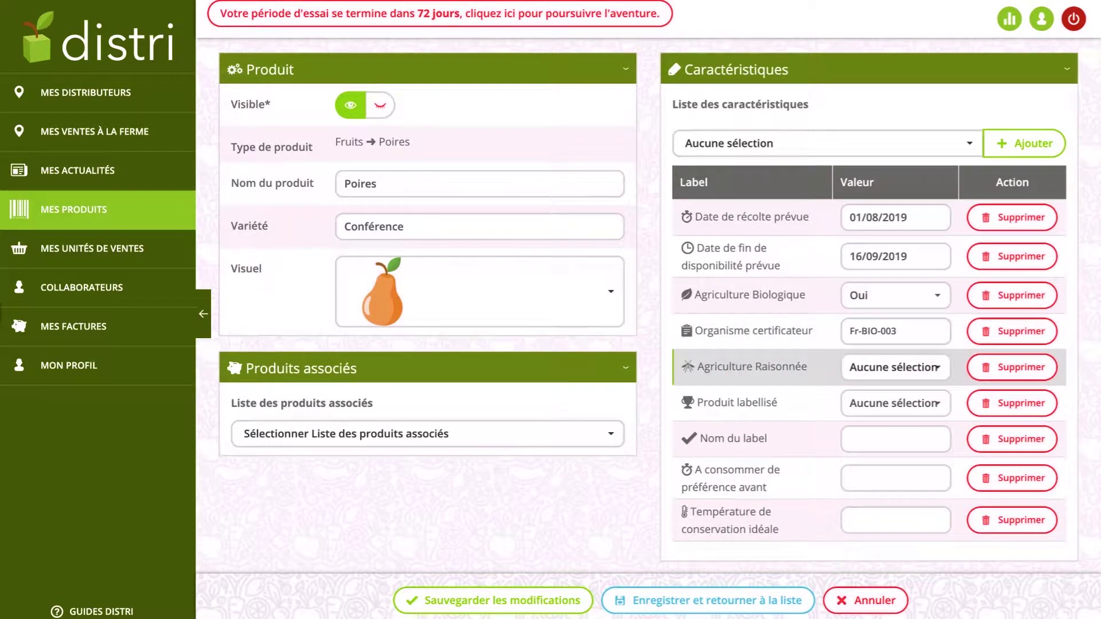
# Remove the Agriculture Raisonnée and Produit labellisé characteristics from the pear product, and check the list of characteristics available to add.
pyautogui.click(1012, 367)
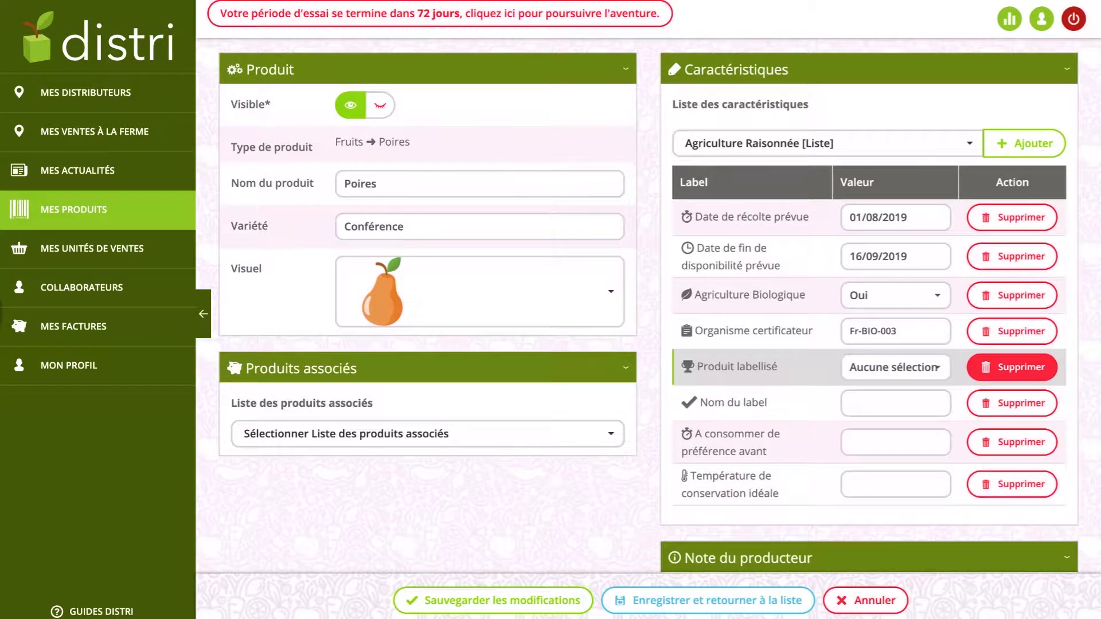
pyautogui.click(1012, 367)
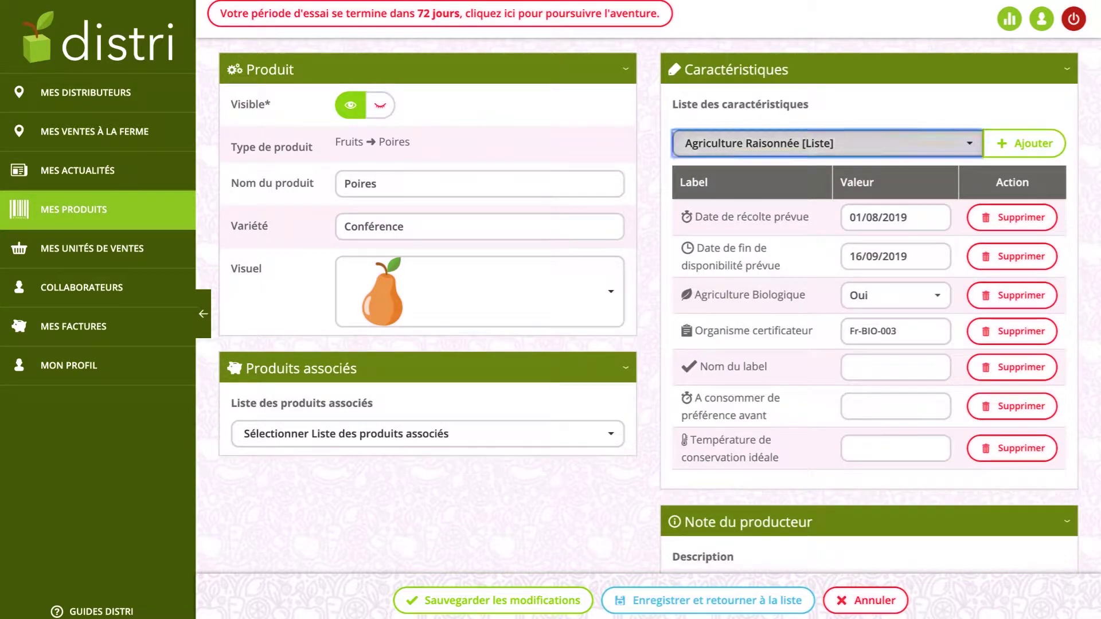
pyautogui.click(826, 143)
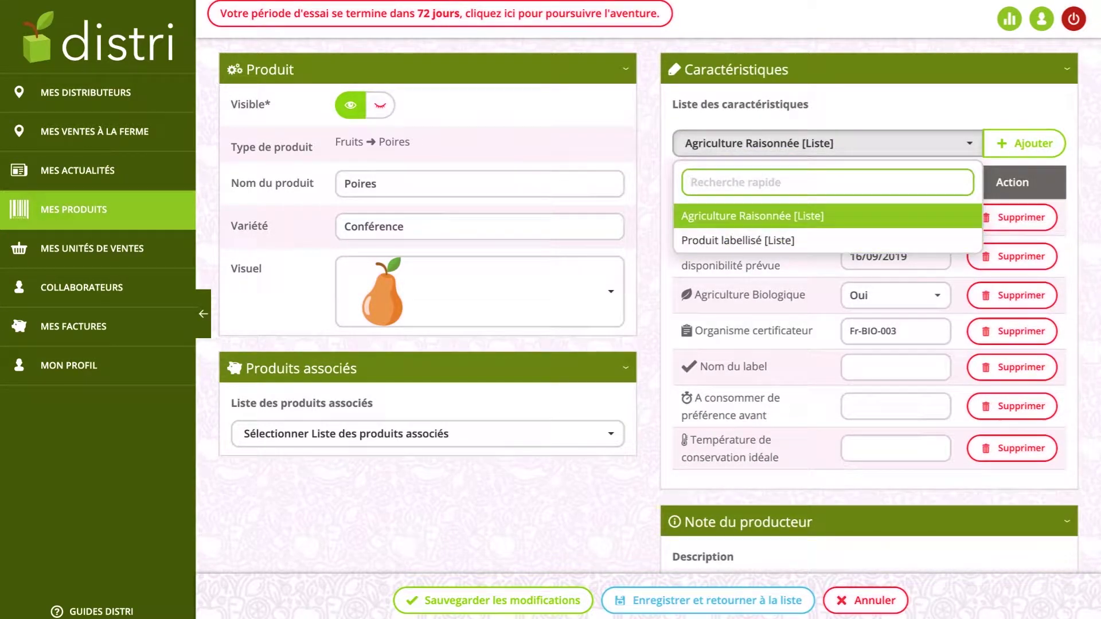
pyautogui.press('Escape')
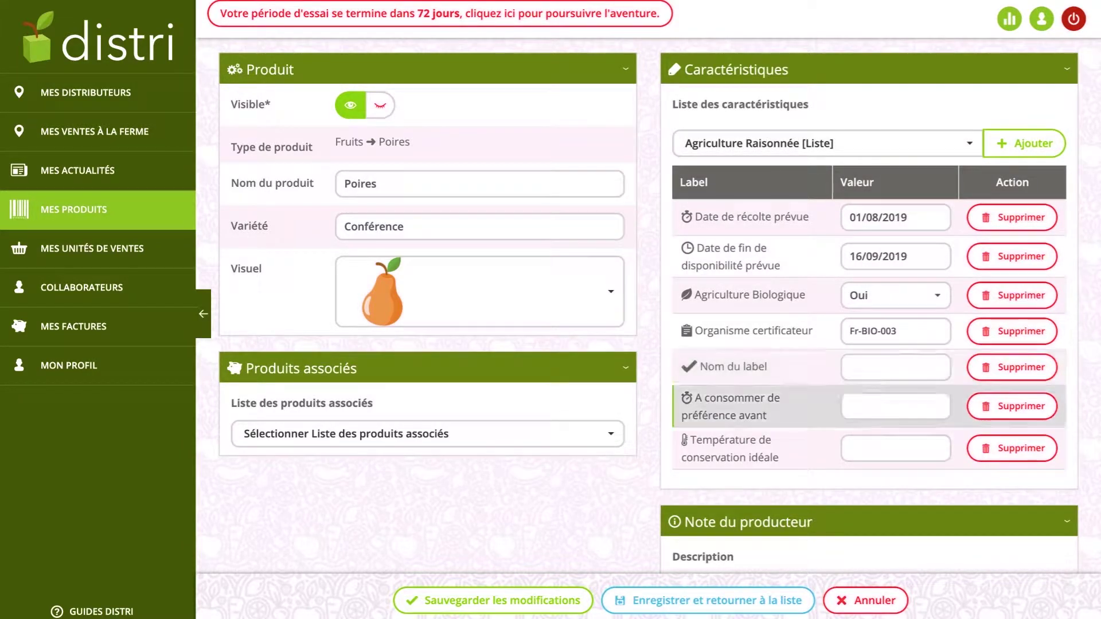
# Set A consommer de préférence avant to "10 jours" and Température de conservation idéale to "Température de cave.".
pyautogui.click(895, 406)
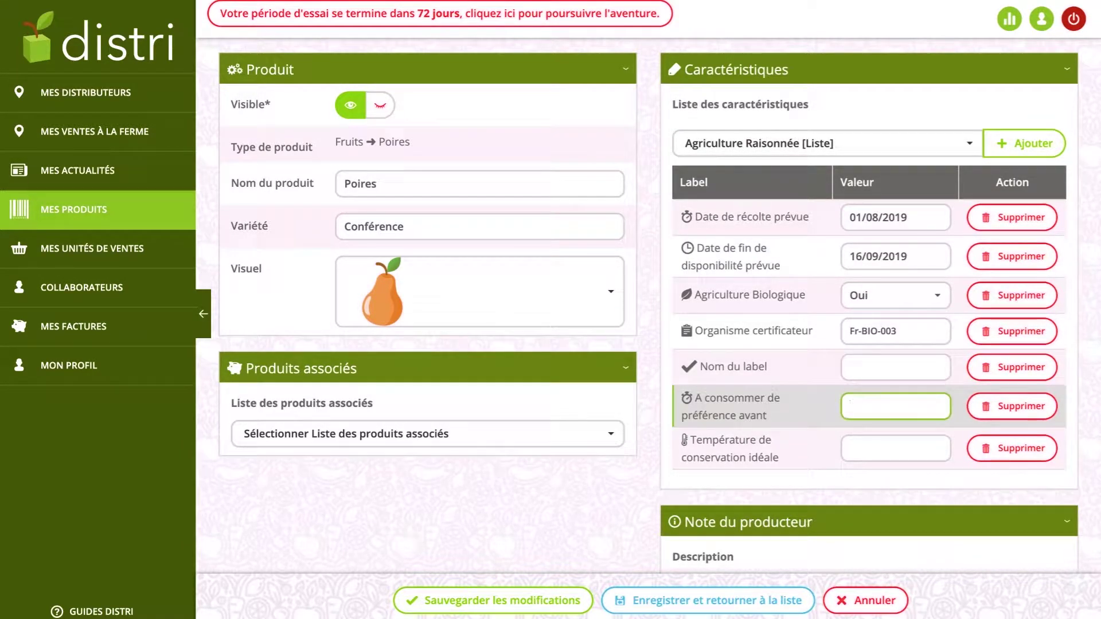
pyautogui.write('10 jours')
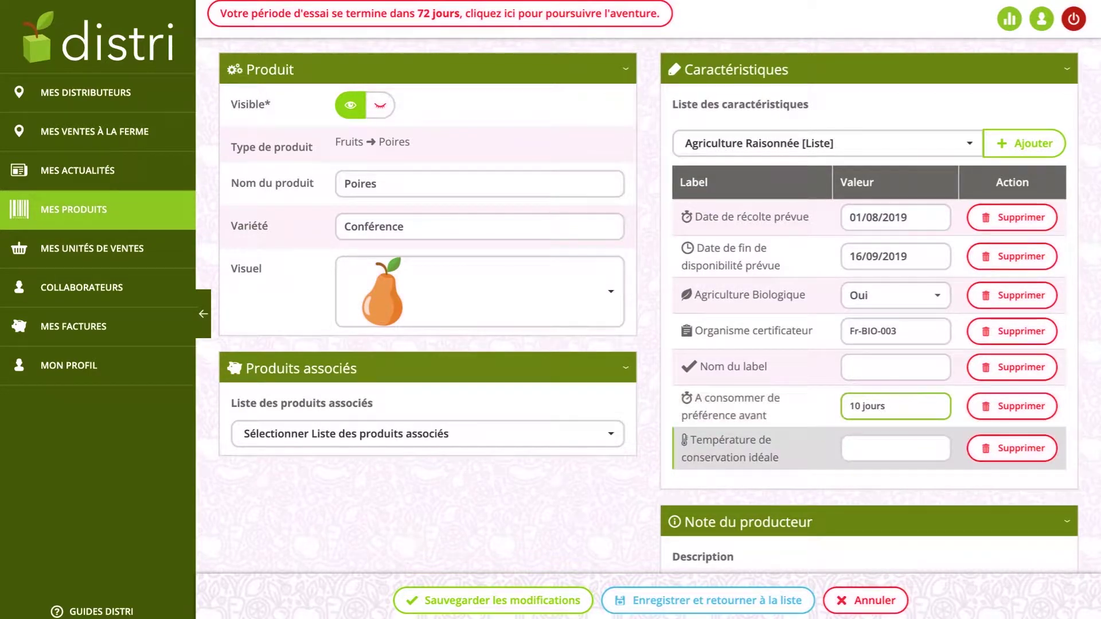
pyautogui.click(895, 448)
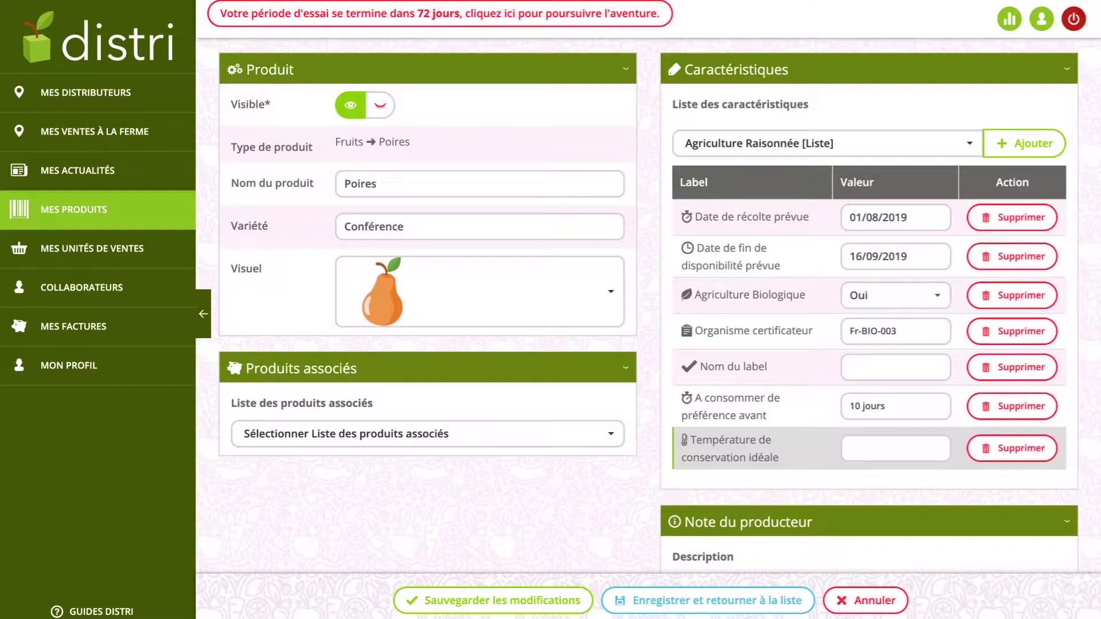
pyautogui.click(895, 447)
pyautogui.write('Temp')
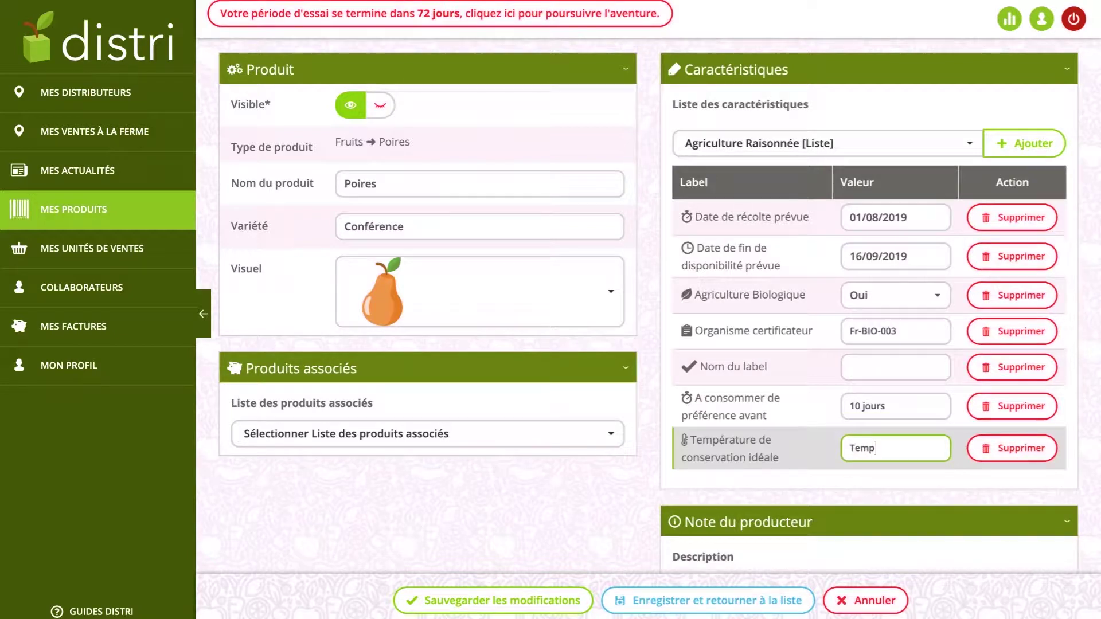
pyautogui.write('érature de cave.')
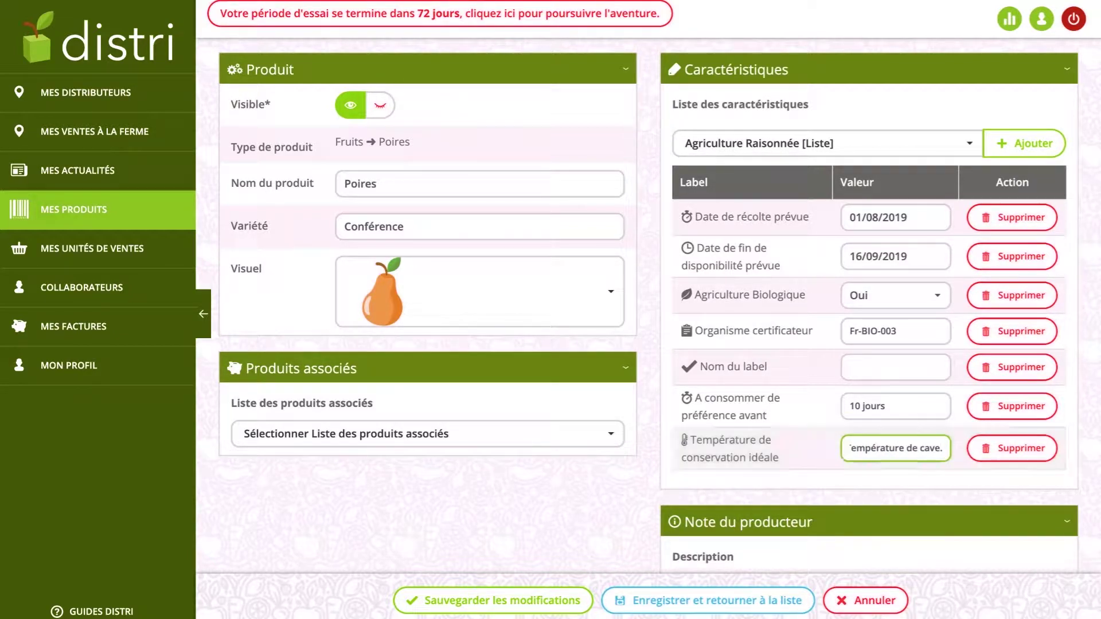
# Enter "Poire issue de notre verger familiale, baigné de soleil." as the producer's note description and save the product changes.
pyautogui.scroll(-2, 649, 305)
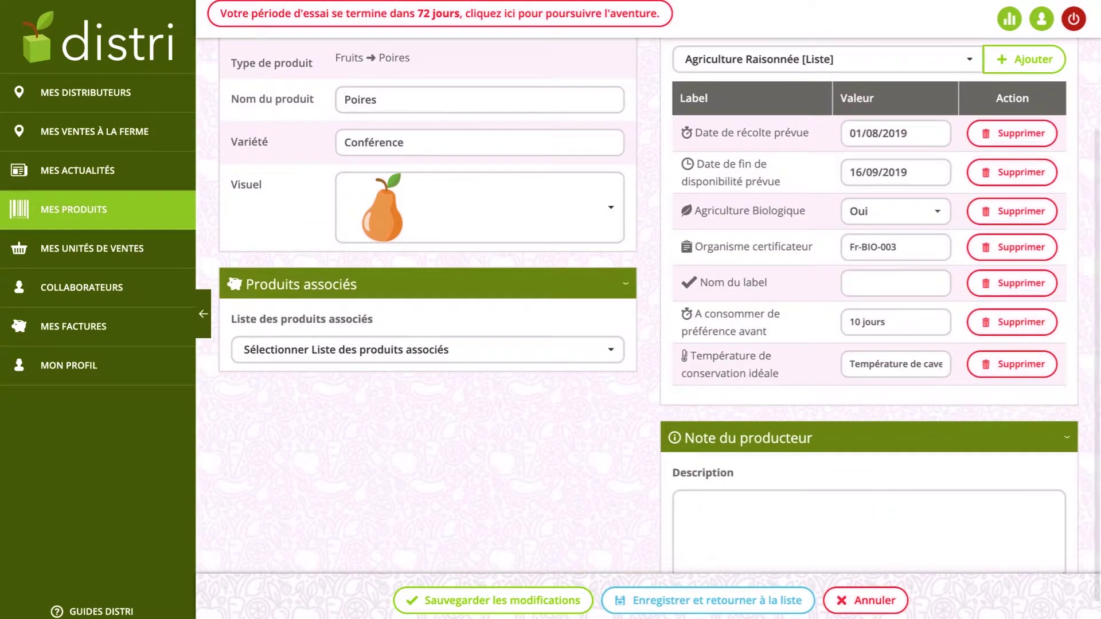
pyautogui.scroll(-1, 648, 304)
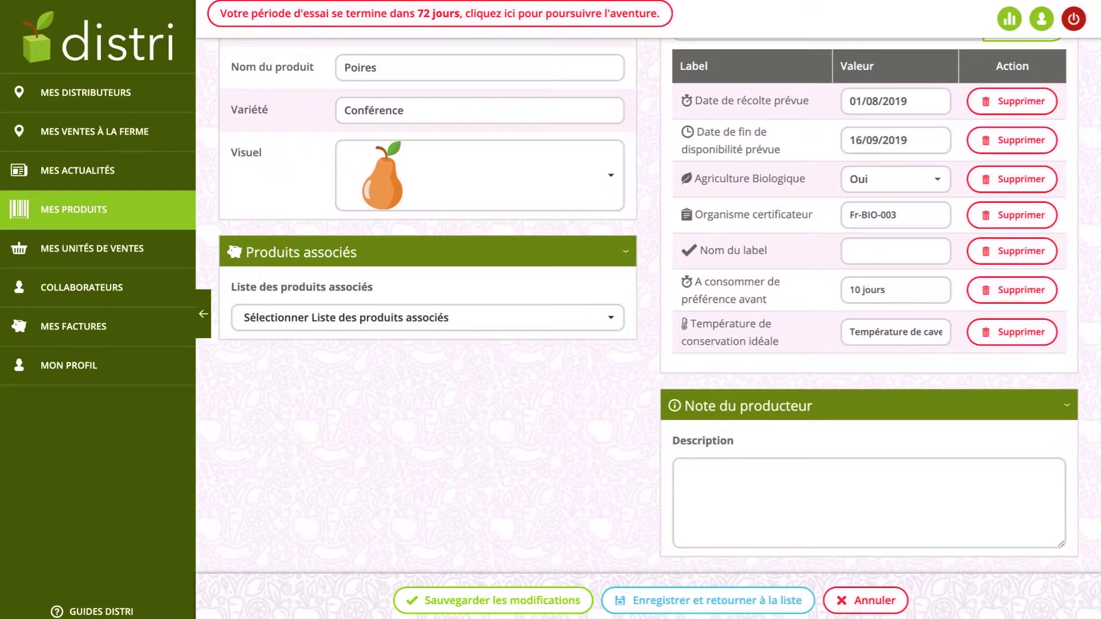
pyautogui.click(681, 473)
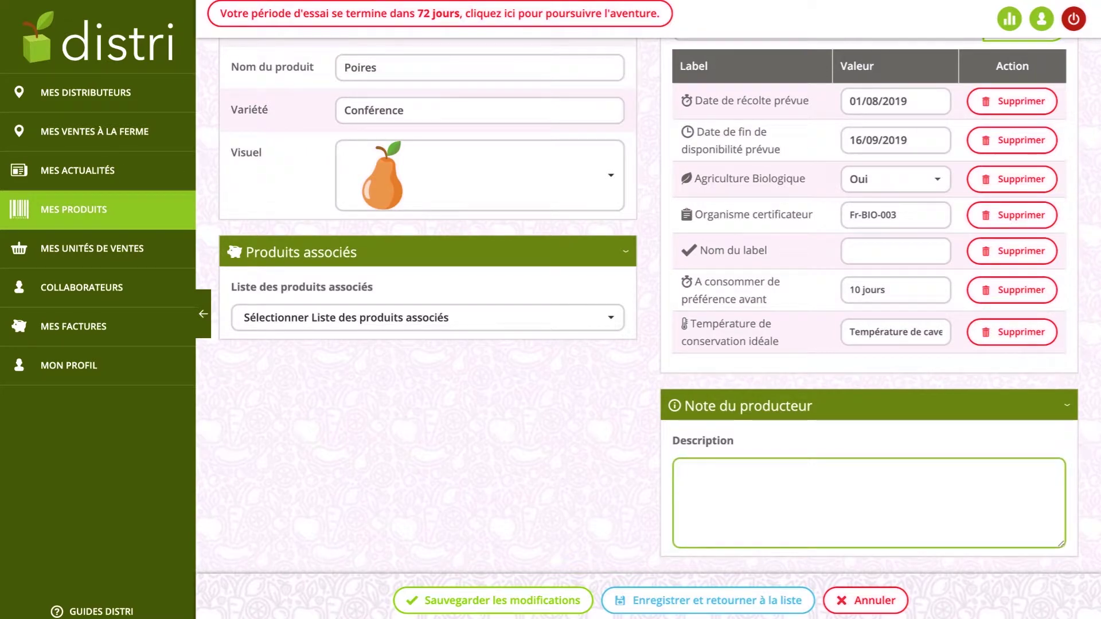
pyautogui.write('Poire issue de notre verger ga')
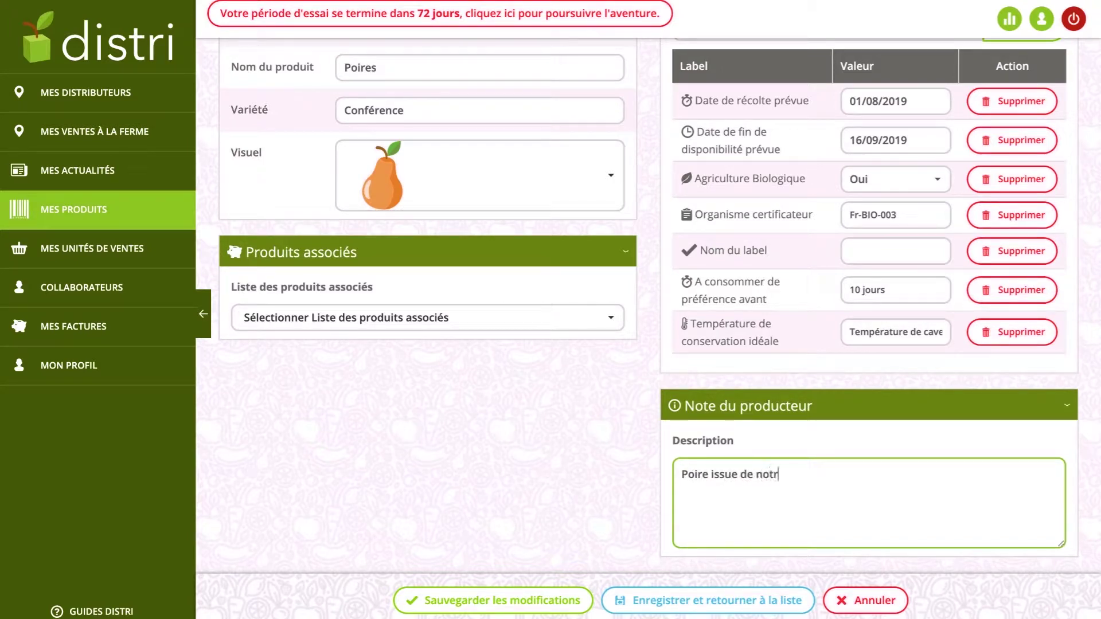
pyautogui.press('BackSpace')
pyautogui.press('BackSpace')
pyautogui.write('faù')
pyautogui.press('BackSpace')
pyautogui.write('miliale,')
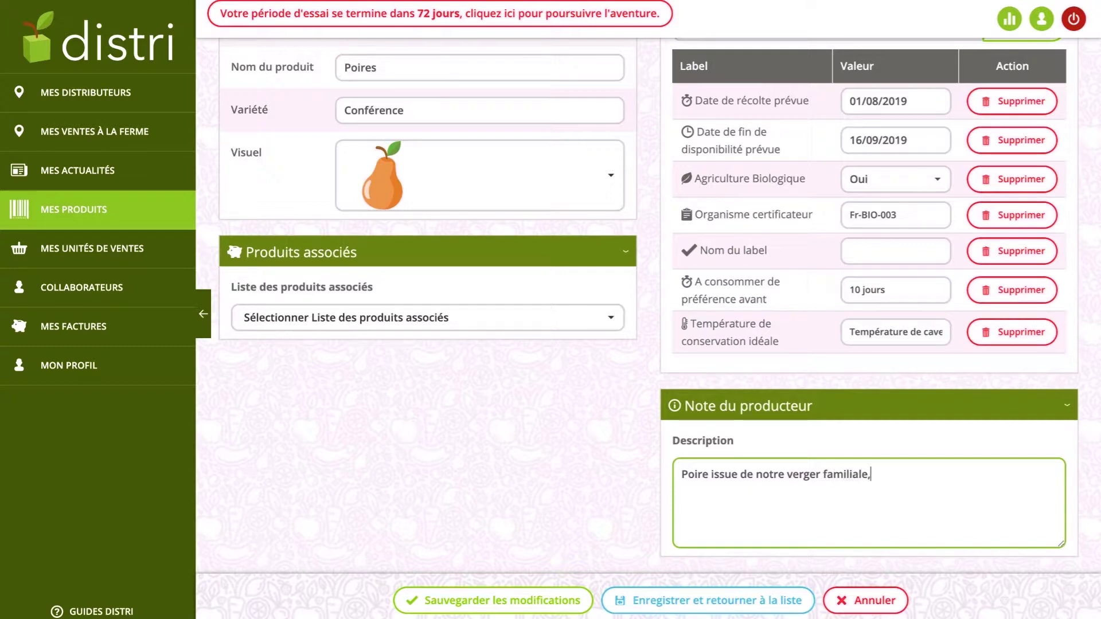
pyautogui.write(' baigné de ')
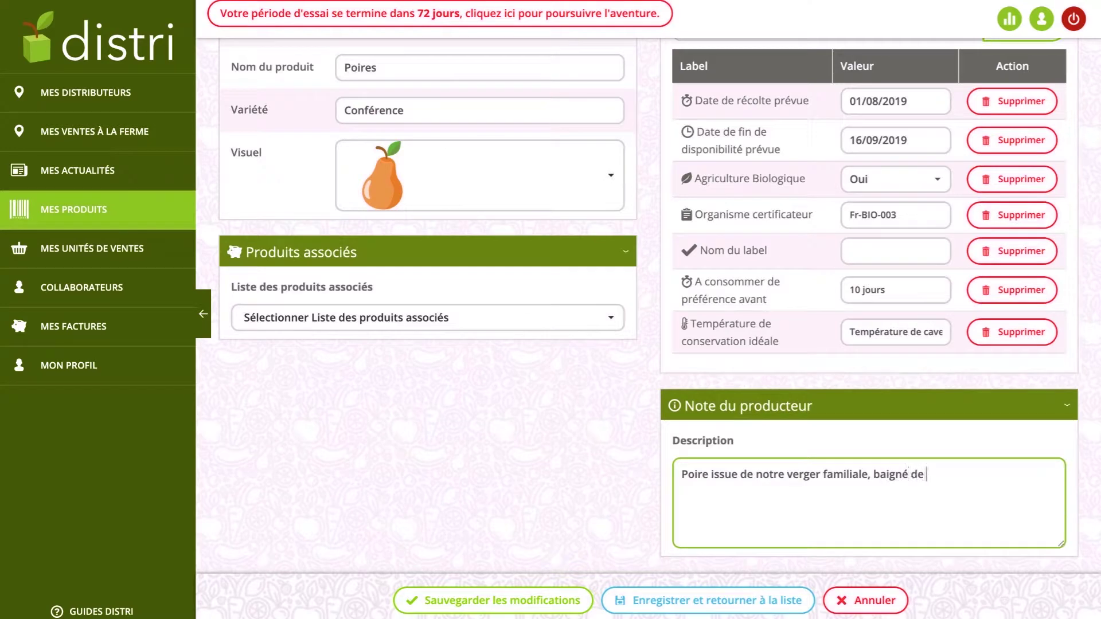
pyautogui.write('soleil.')
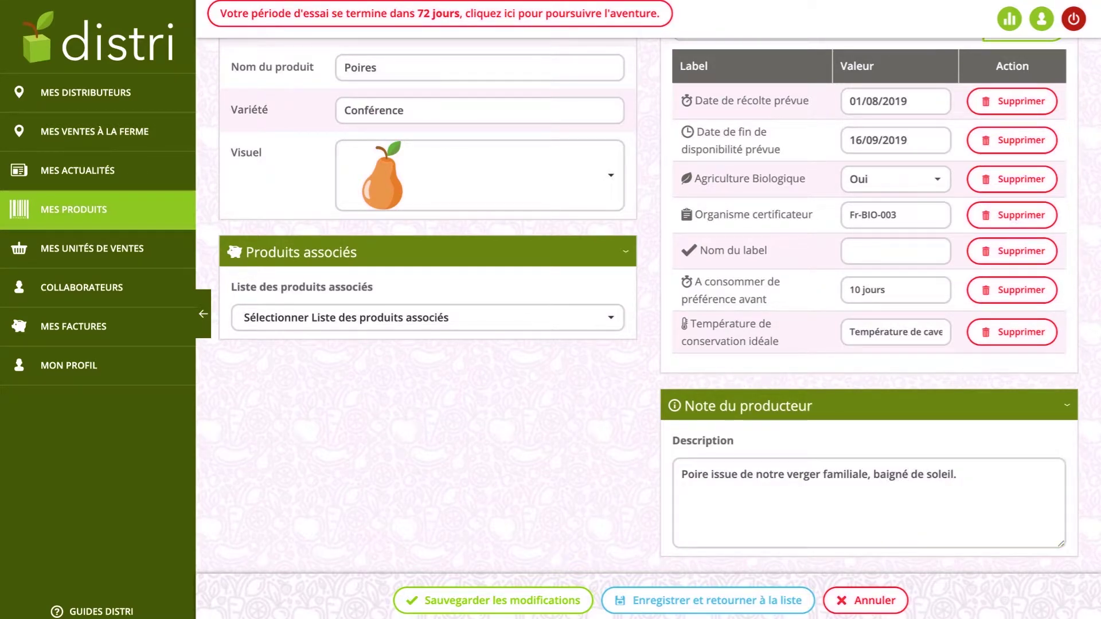
pyautogui.scroll(4, 427, 521)
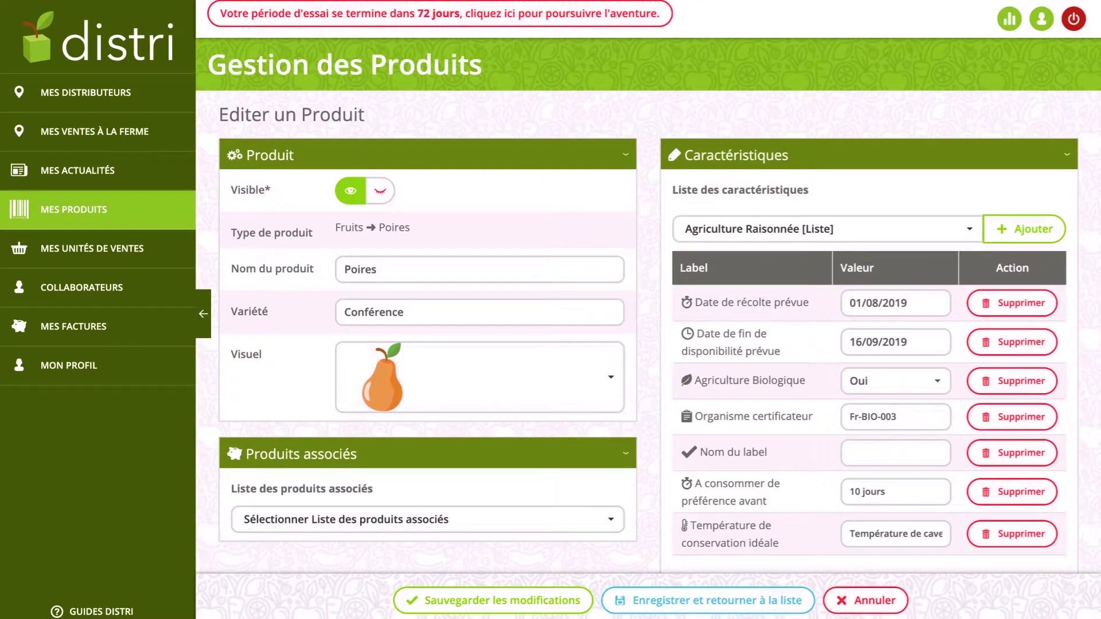
pyautogui.click(492, 600)
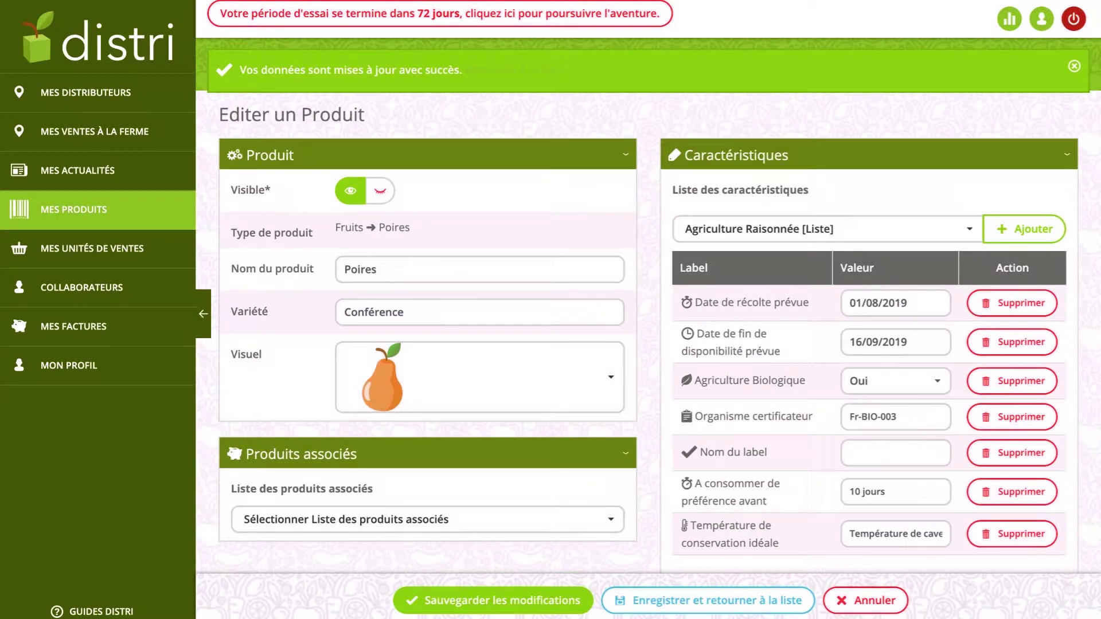
# Switch the pear product's visibility off and back on, and look over the product form.
pyautogui.click(380, 190)
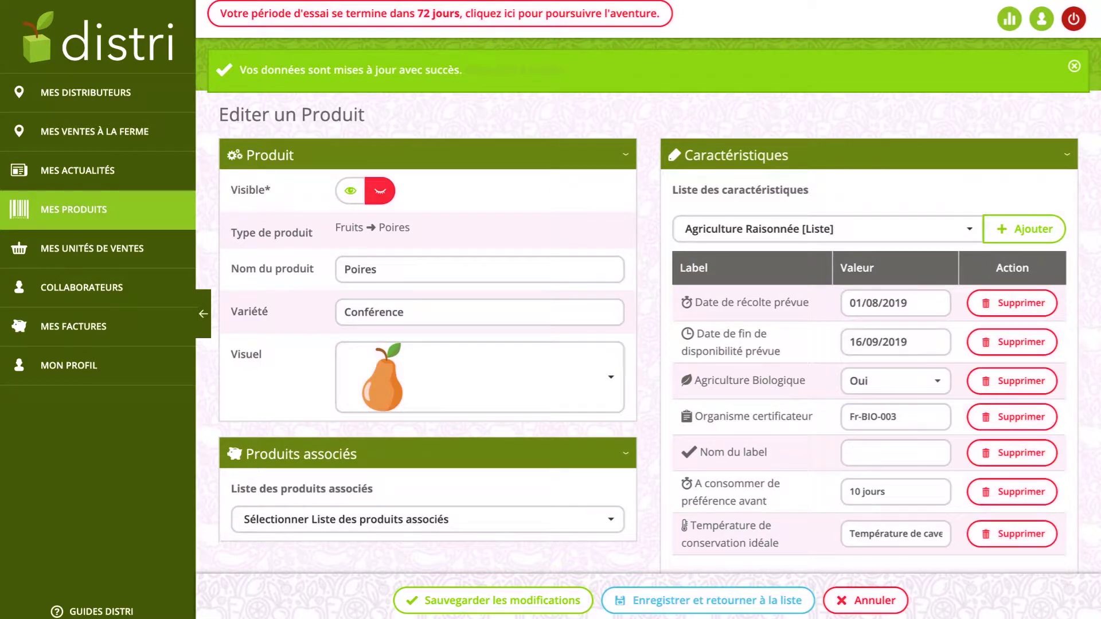
pyautogui.click(350, 191)
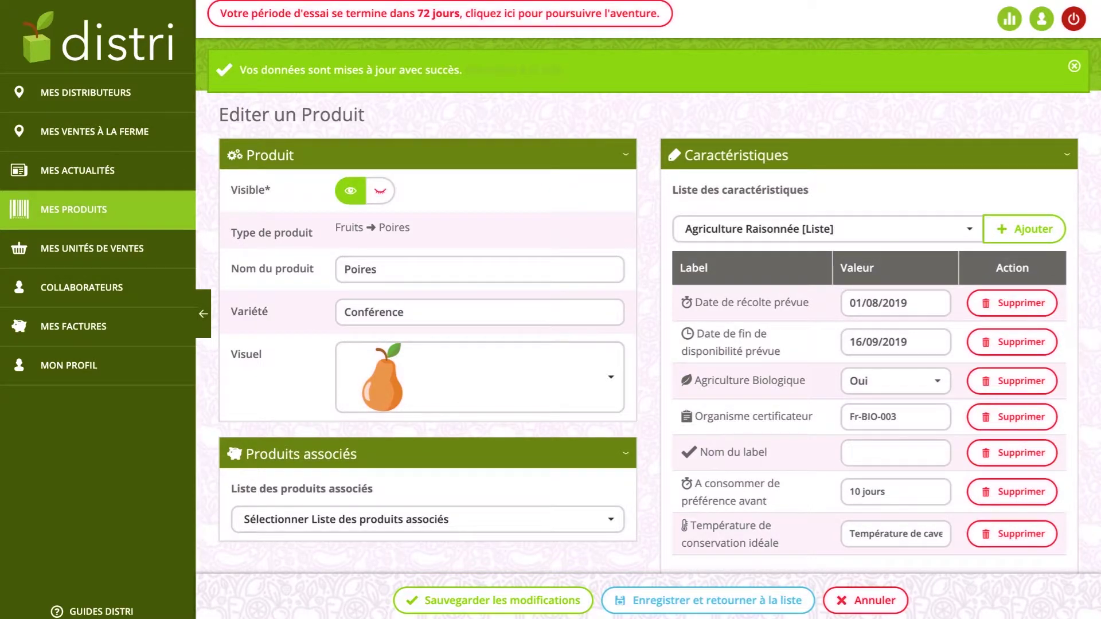
pyautogui.scroll(1, 647, 292)
pyautogui.scroll(-4, 648, 293)
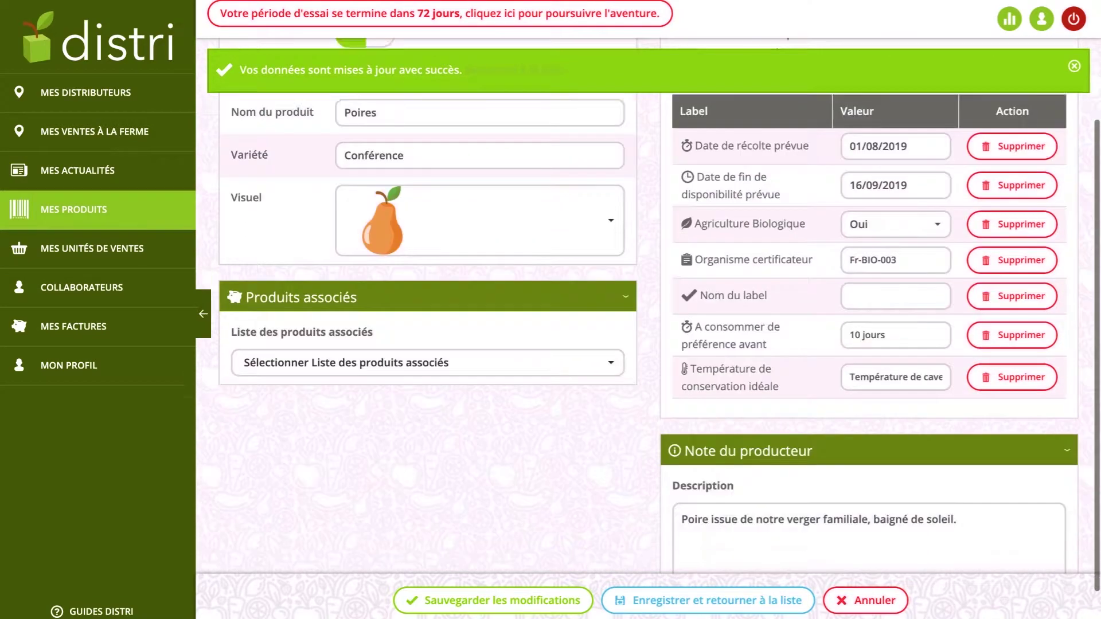
pyautogui.scroll(4, 648, 292)
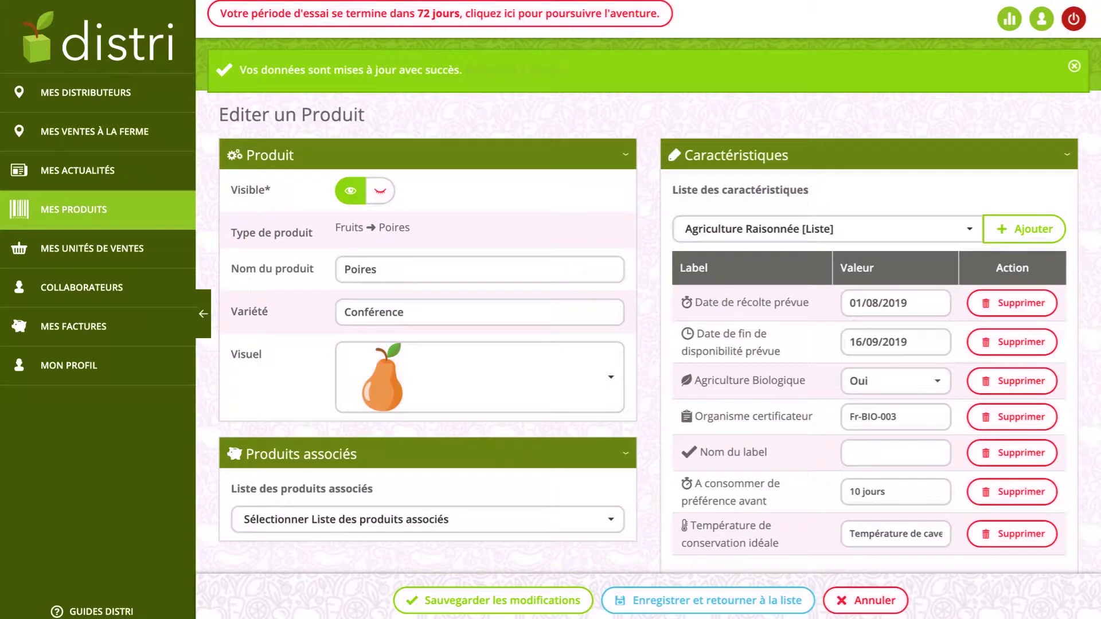
# Examine which products can be linked to the pears under Liste des produits associés, without selecting any.
pyautogui.scroll(-1, 646, 301)
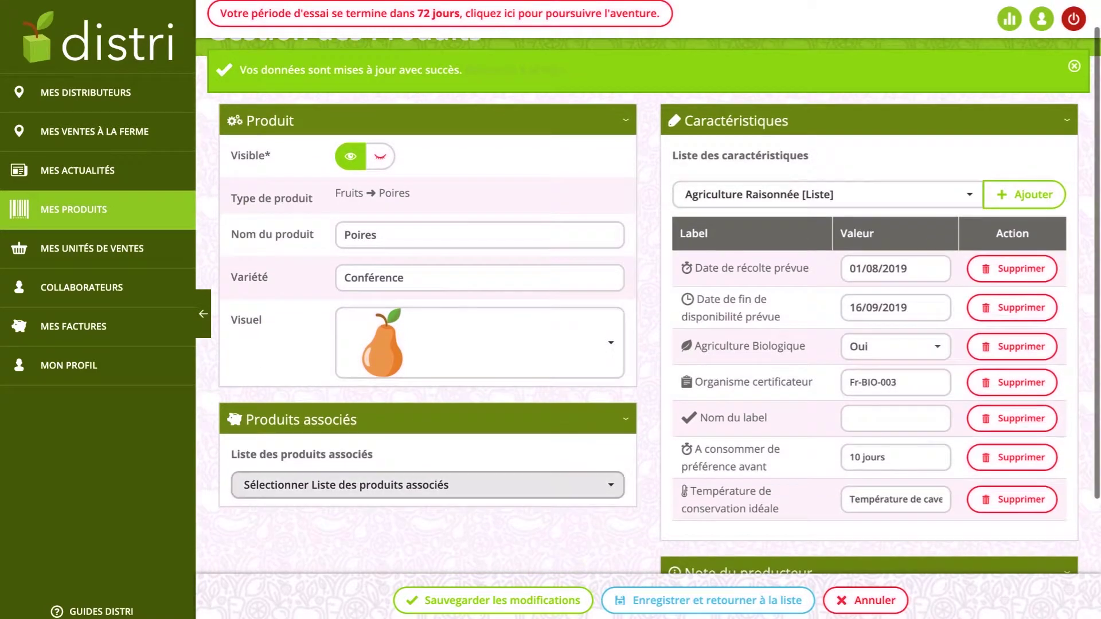
pyautogui.click(427, 485)
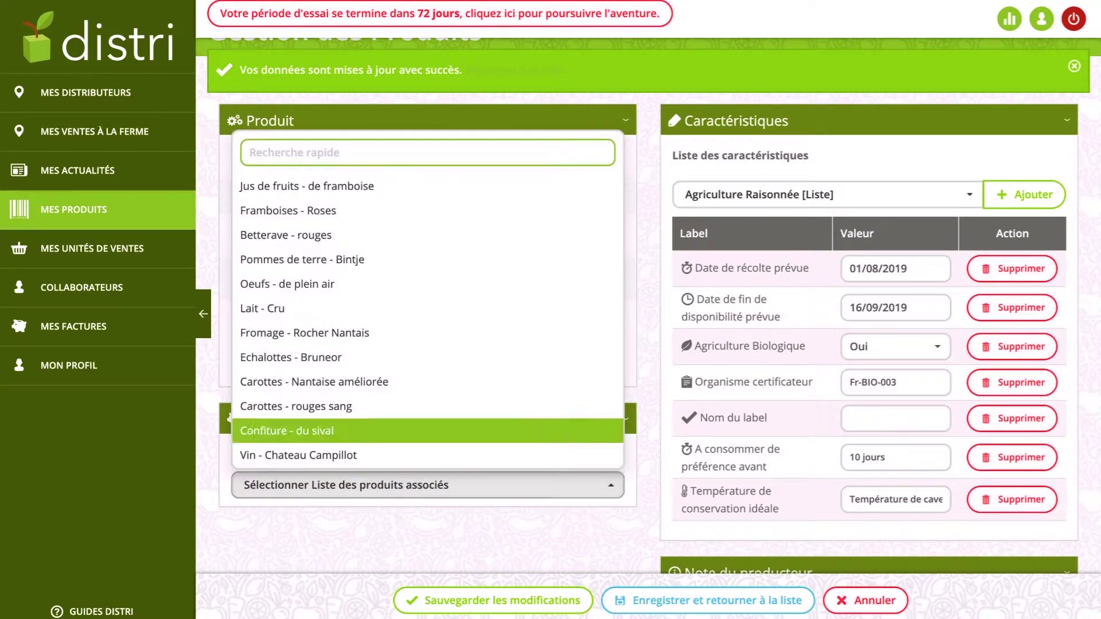
pyautogui.scroll(1, 427, 387)
pyautogui.scroll(-3, 427, 392)
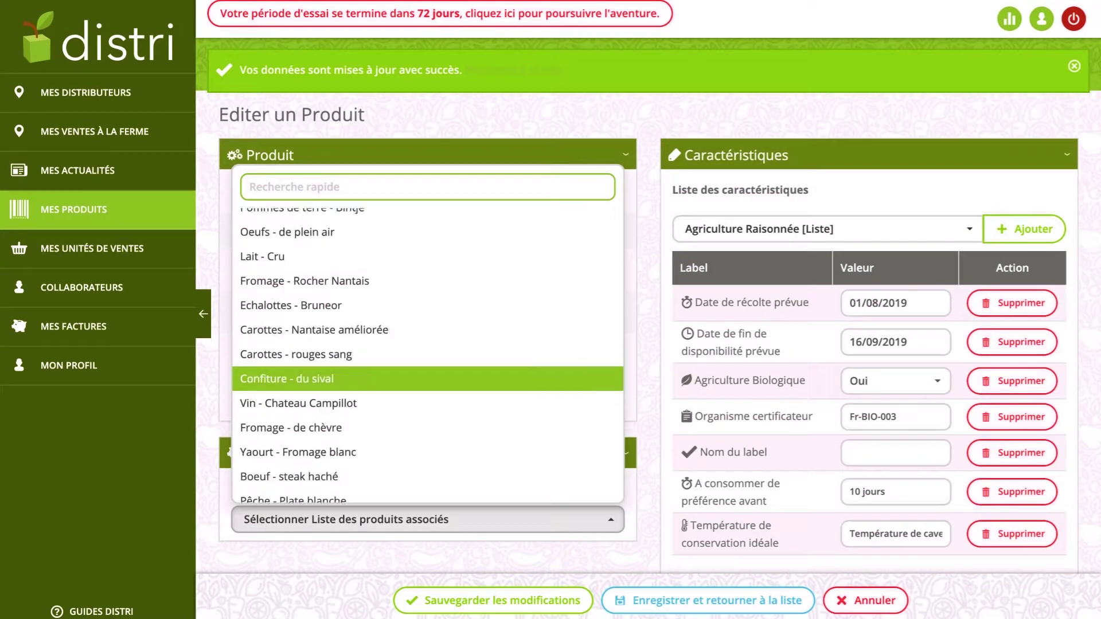
pyautogui.scroll(-1, 427, 395)
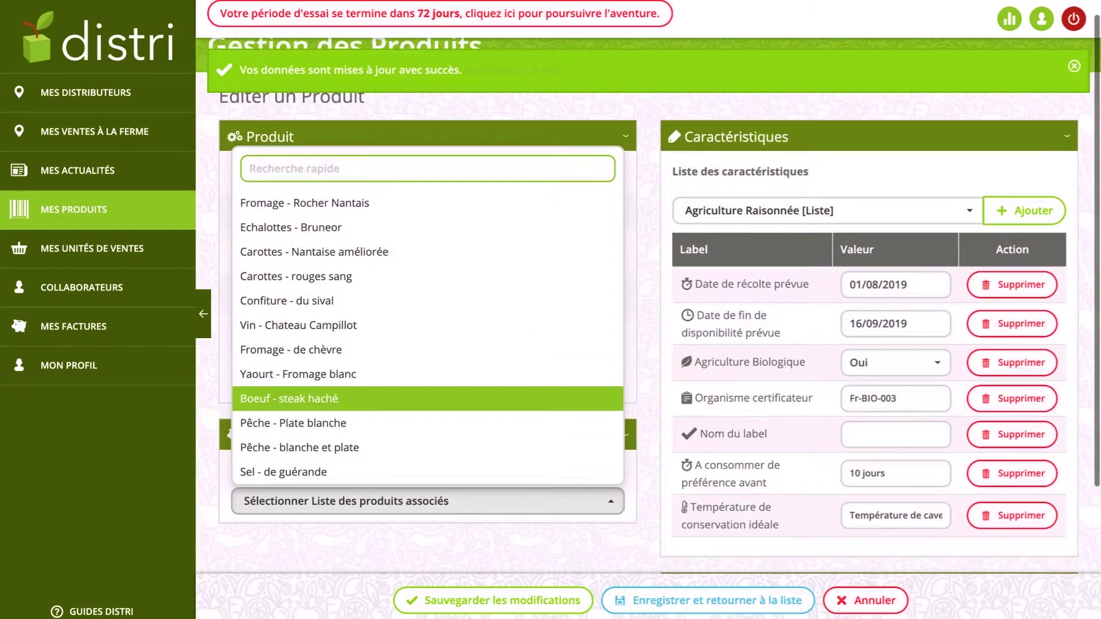
pyautogui.scroll(1, 427, 396)
pyautogui.scroll(5, 427, 399)
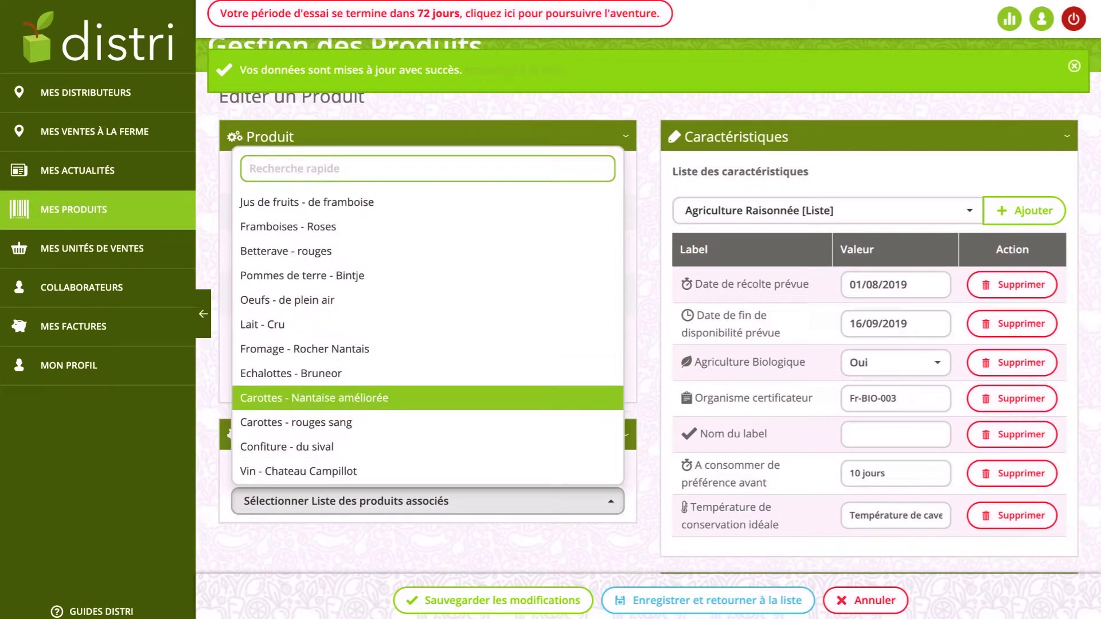
pyautogui.press('Escape')
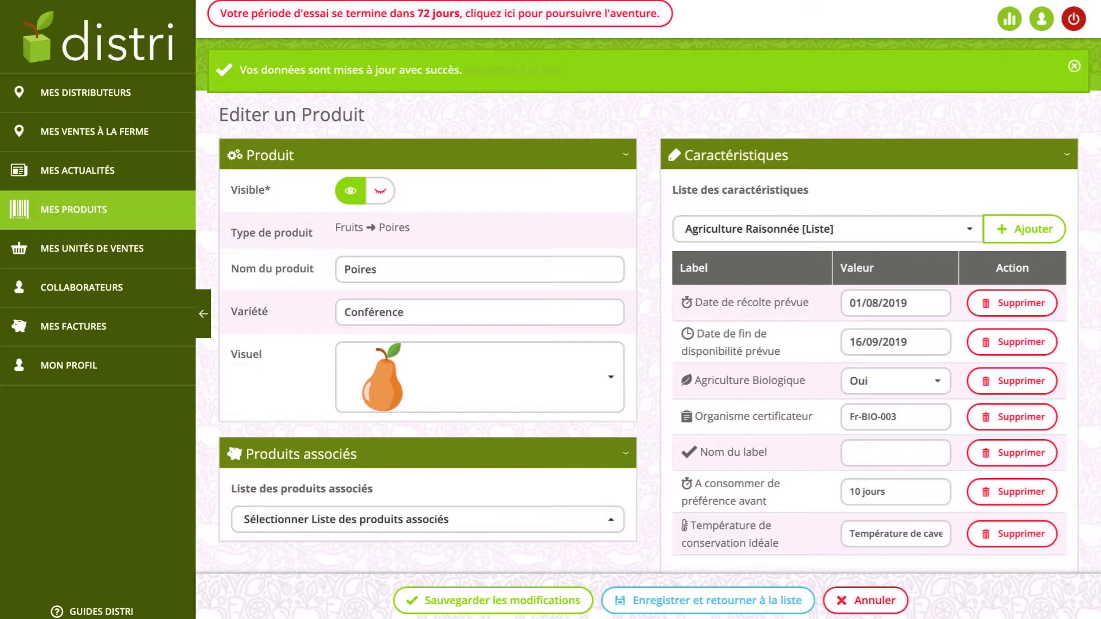
pyautogui.scroll(-1, 648, 332)
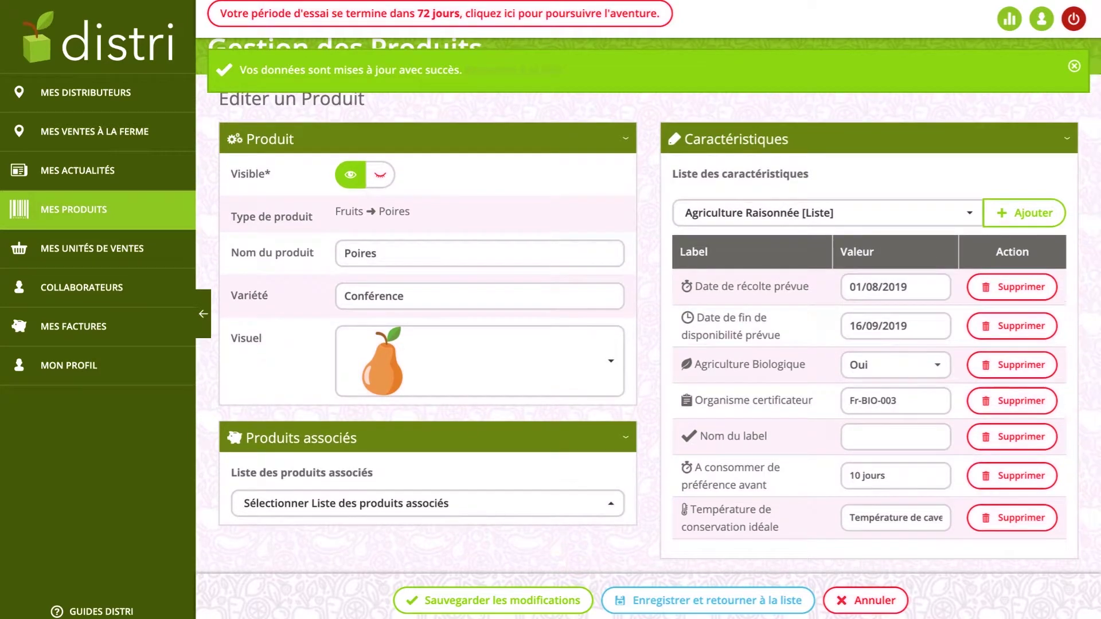
pyautogui.scroll(1, 551, 309)
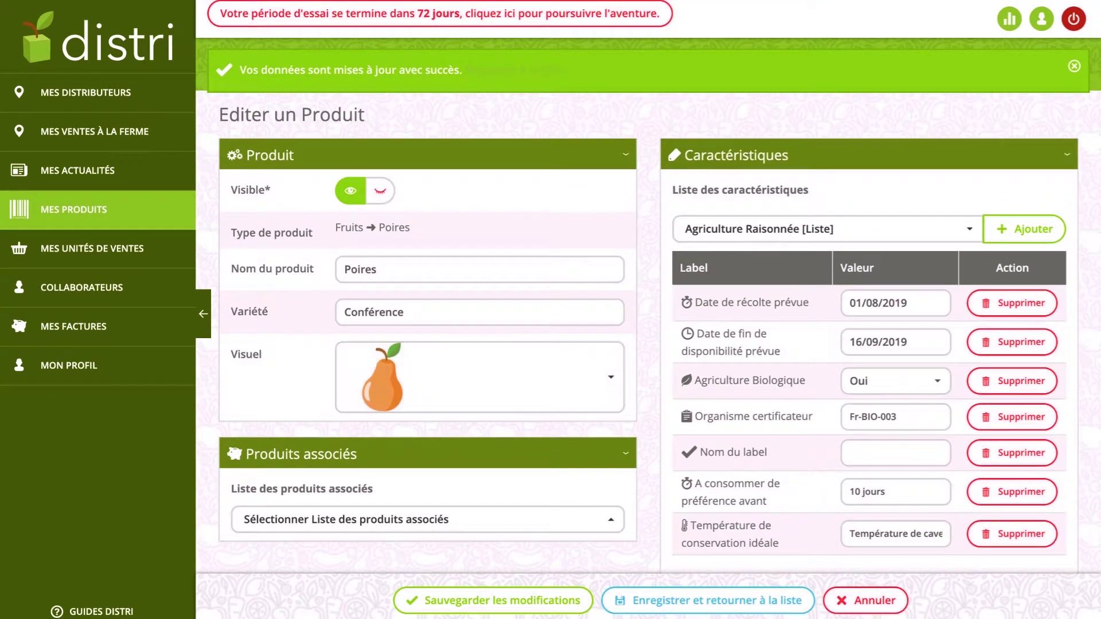
pyautogui.click(427, 519)
pyautogui.scroll(1, 427, 440)
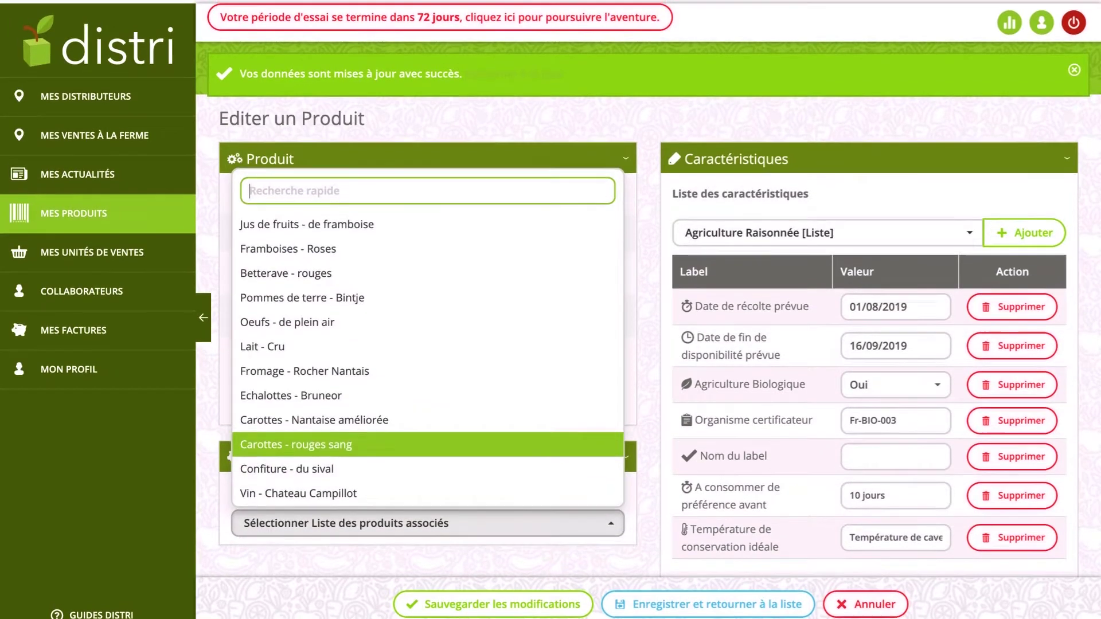
pyautogui.scroll(-5, 427, 418)
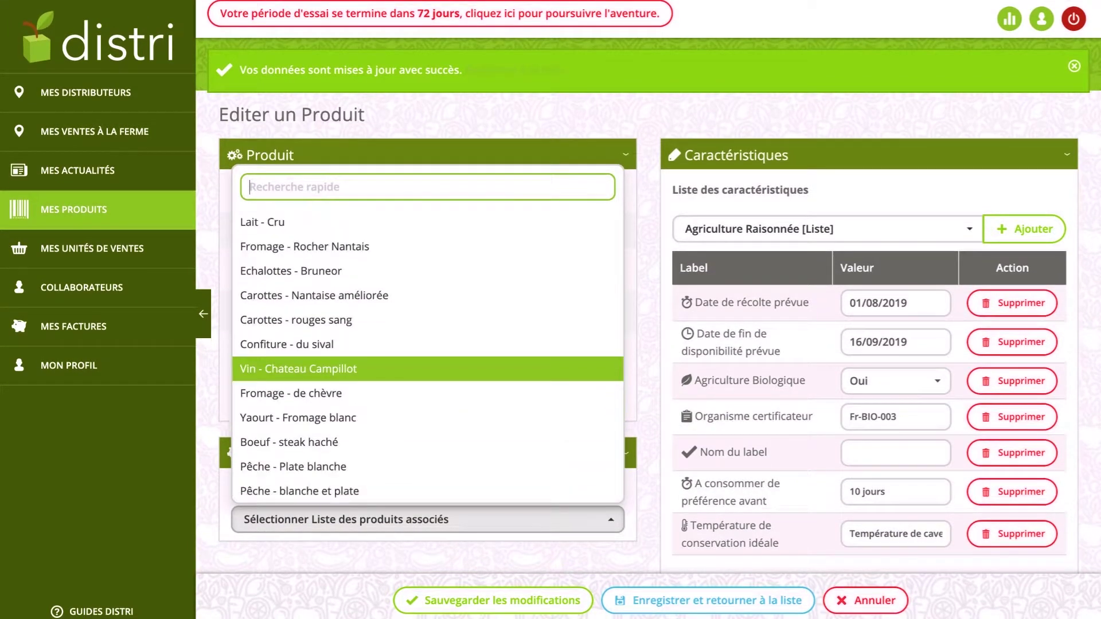
pyautogui.press('Down')
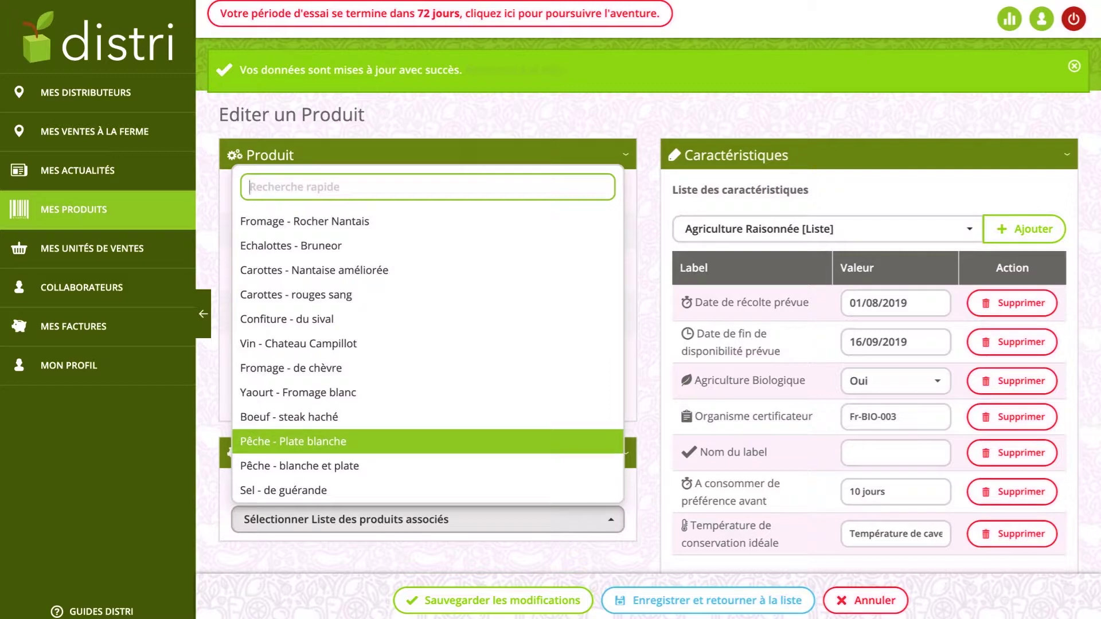
pyautogui.press('Up')
pyautogui.press('Escape')
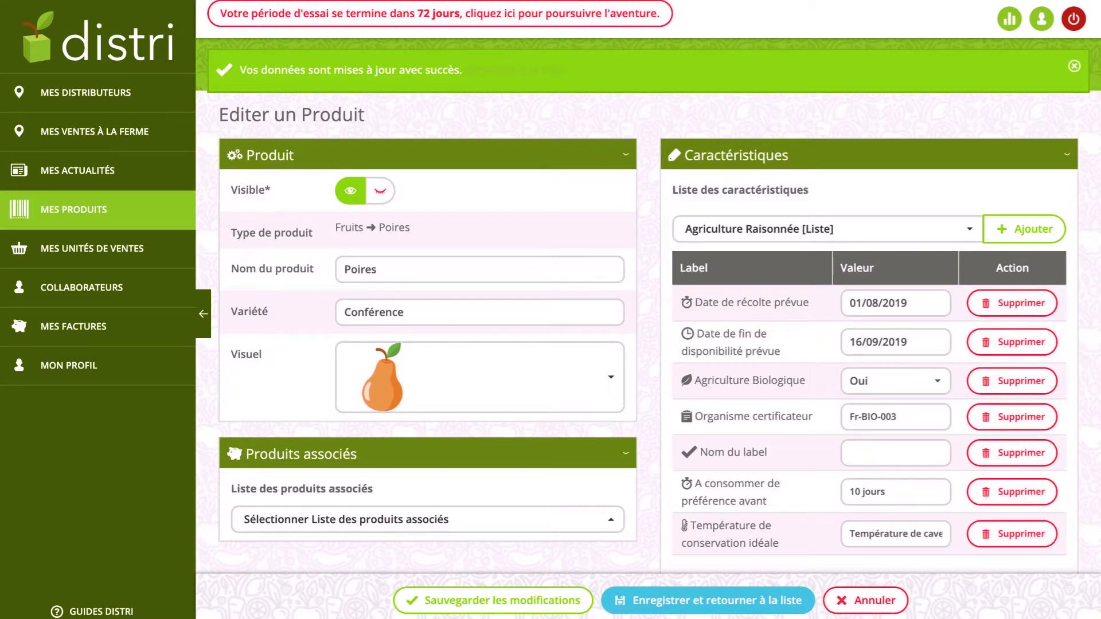
# Save the pear product and return to the product list.
pyautogui.click(708, 600)
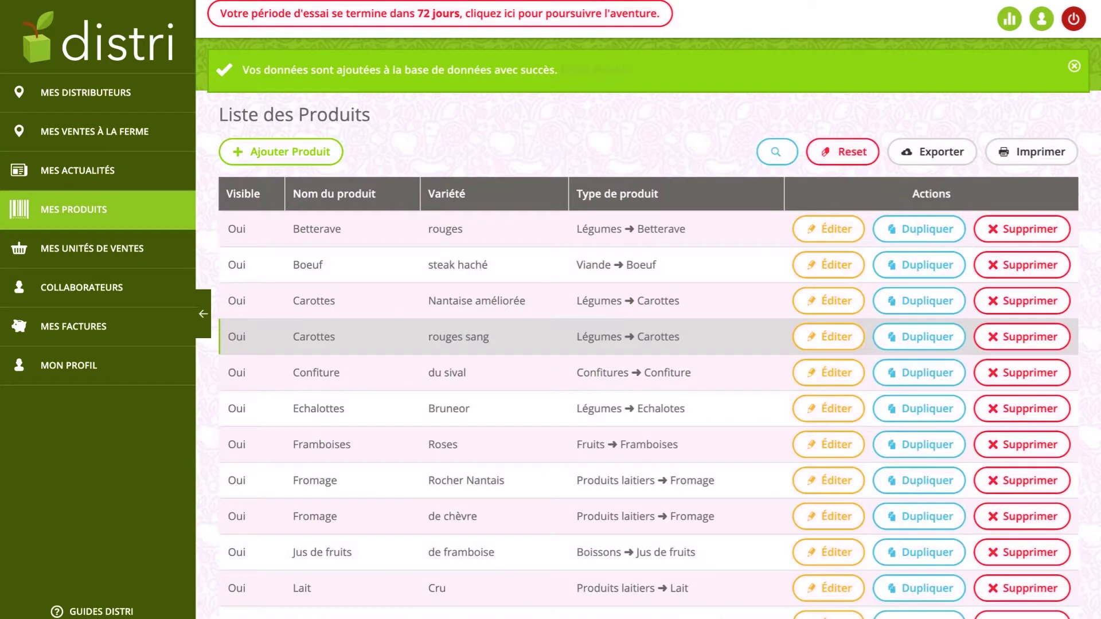
# Look through the product list for the Poires entry of variety Conférence.
pyautogui.scroll(-5, 631, 344)
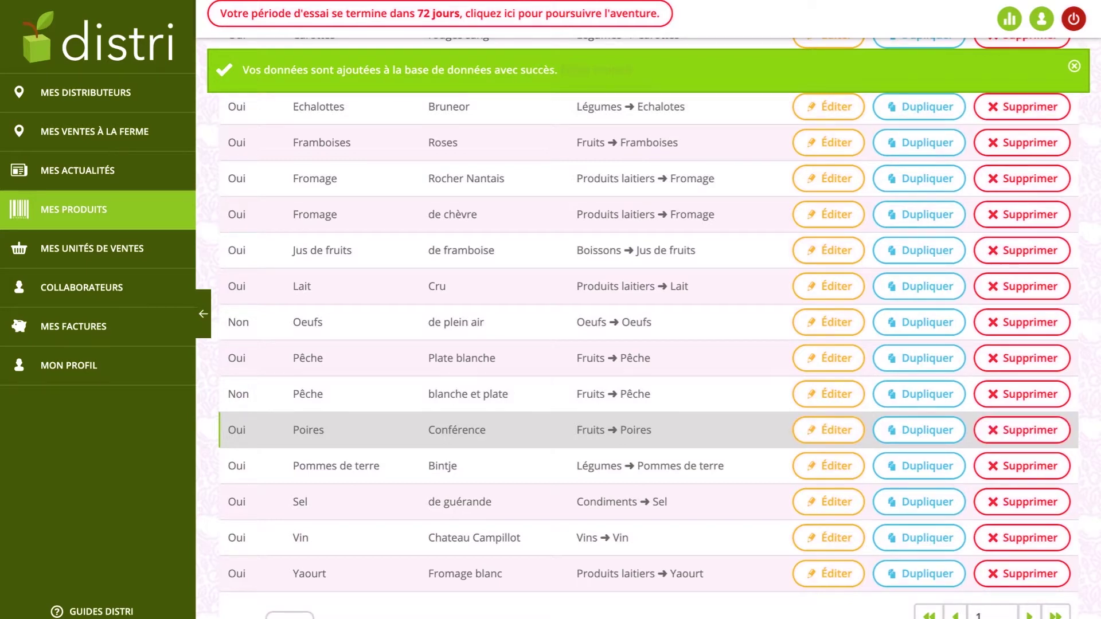
pyautogui.scroll(5, 573, 424)
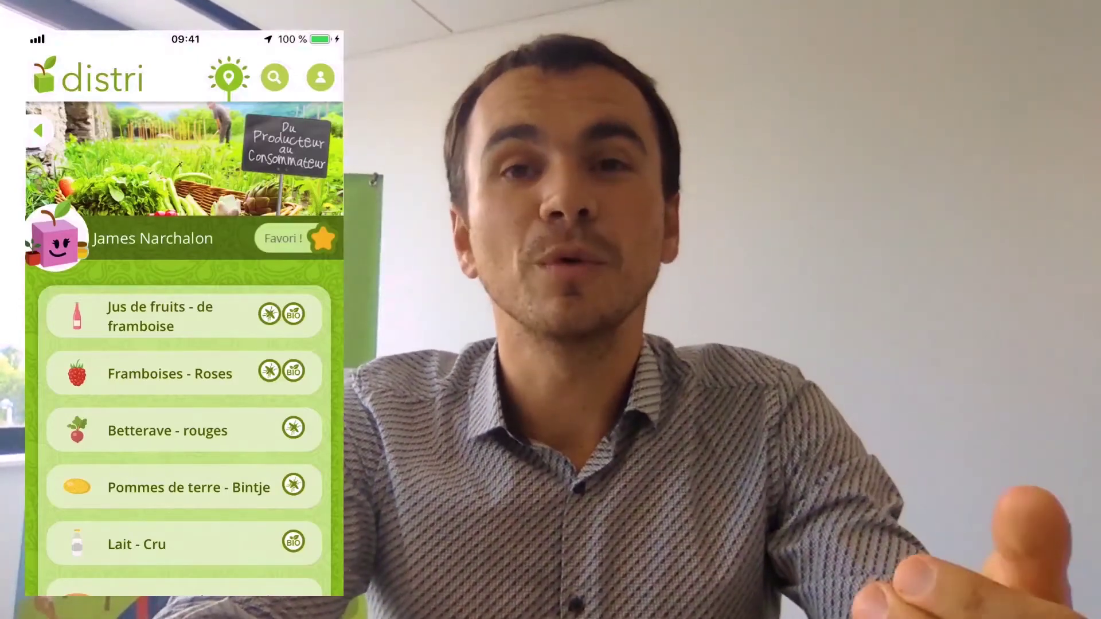
# In the Distri mobile app, browse the producer's products, view the Echalottes - Bruneor page and go back to the producer's page.
pyautogui.scroll(-3, 183, 424)
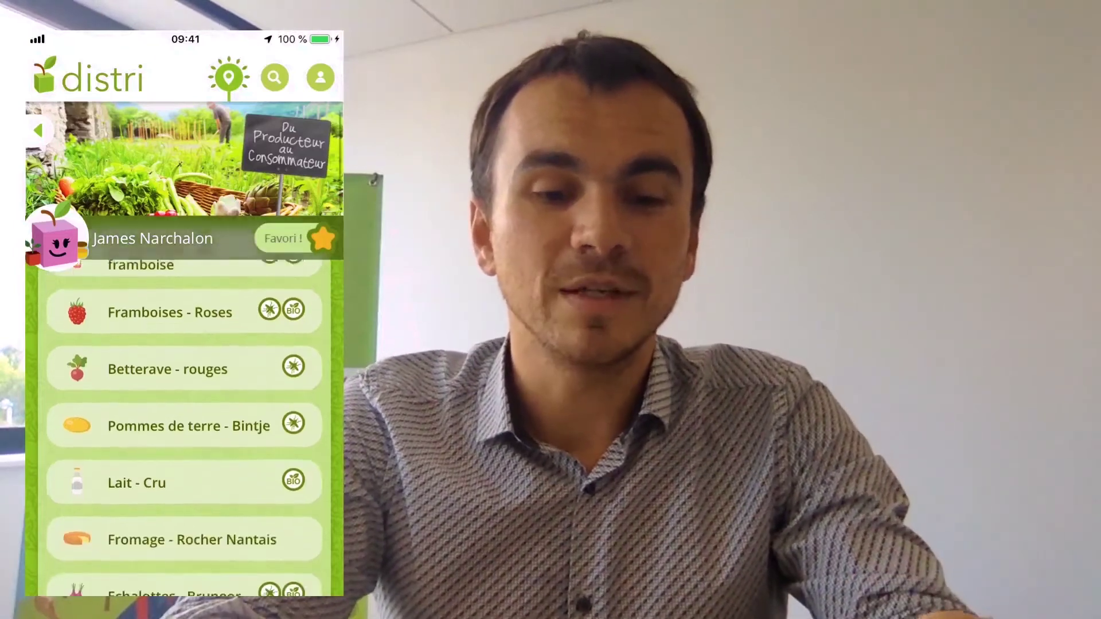
pyautogui.scroll(-2, 183, 425)
pyautogui.scroll(3, 184, 424)
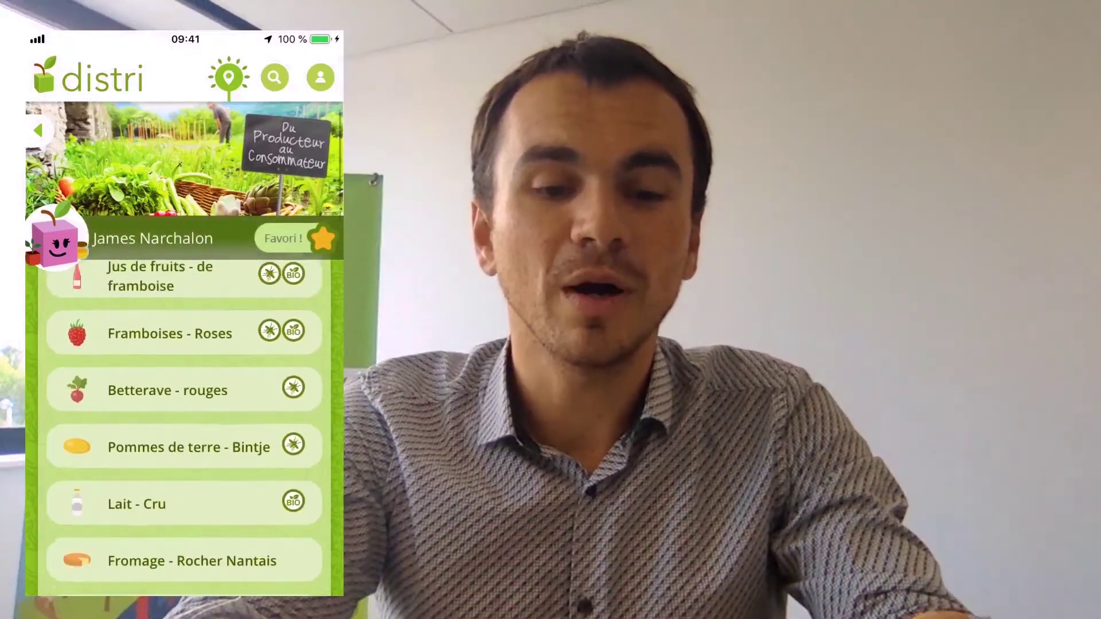
pyautogui.scroll(-1, 184, 424)
pyautogui.scroll(1, 184, 425)
pyautogui.scroll(-6, 184, 425)
pyautogui.scroll(2, 184, 425)
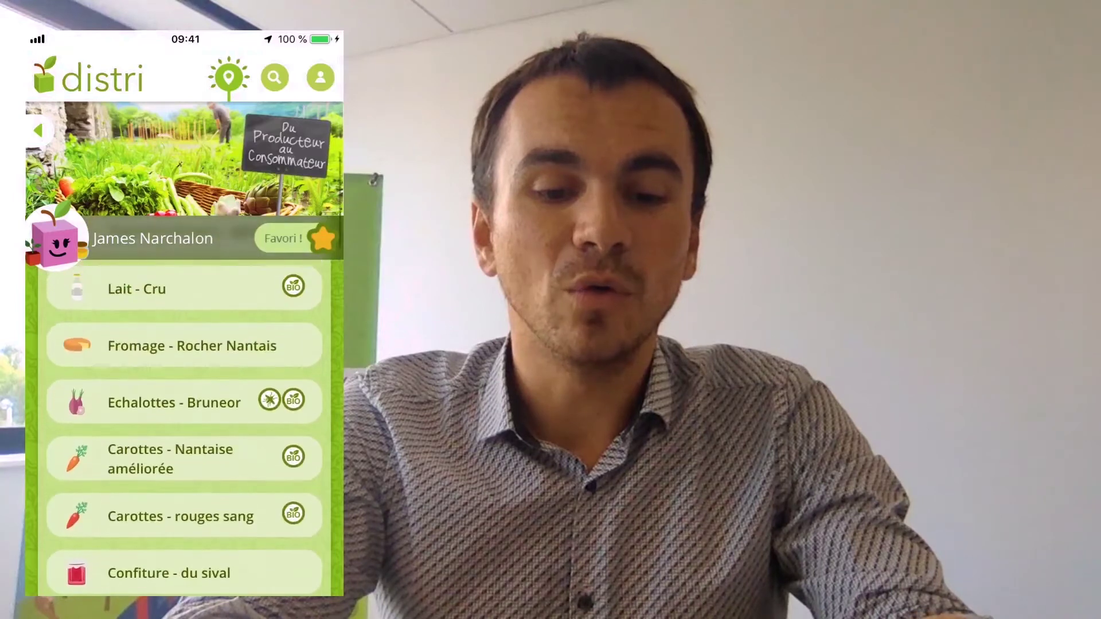
pyautogui.click(174, 402)
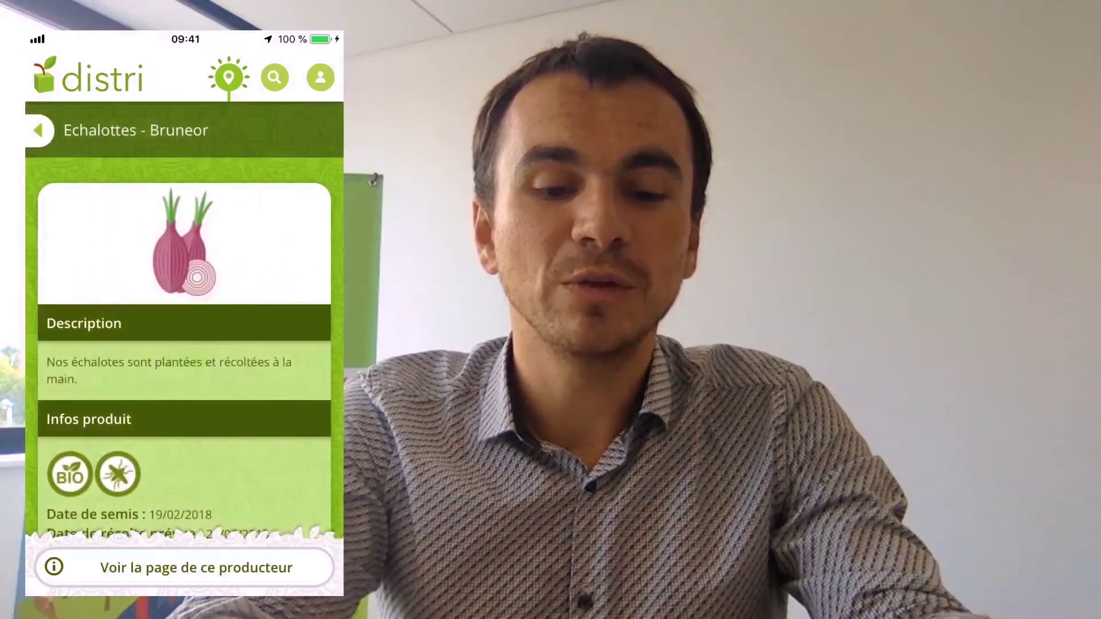
pyautogui.click(184, 567)
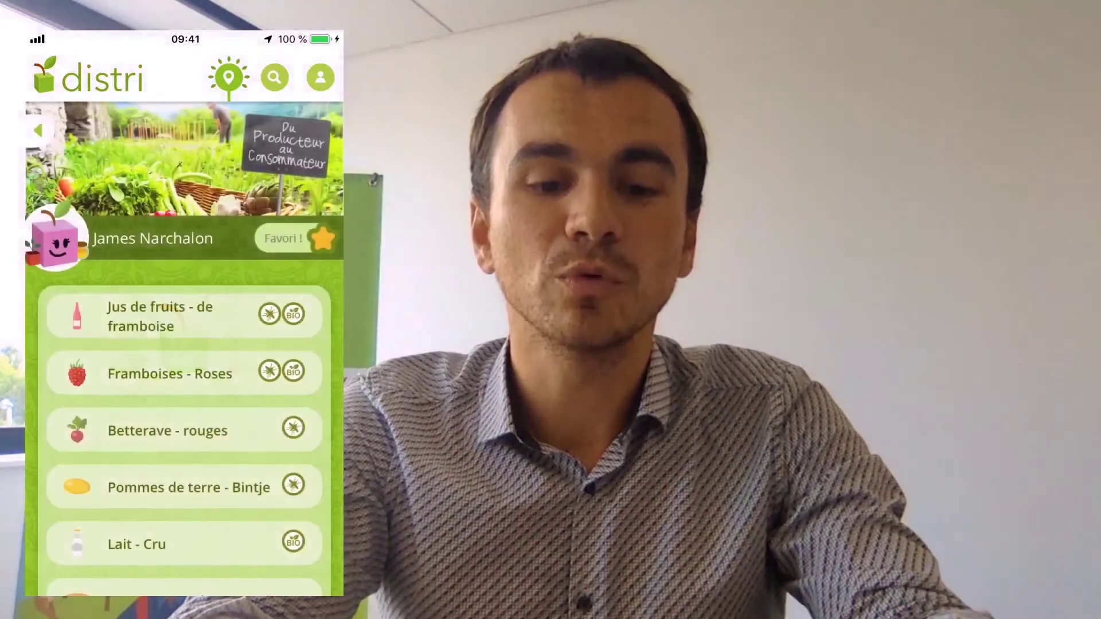
# Find Poires - Conférence among the producer's products and open its product page.
pyautogui.scroll(-5, 184, 424)
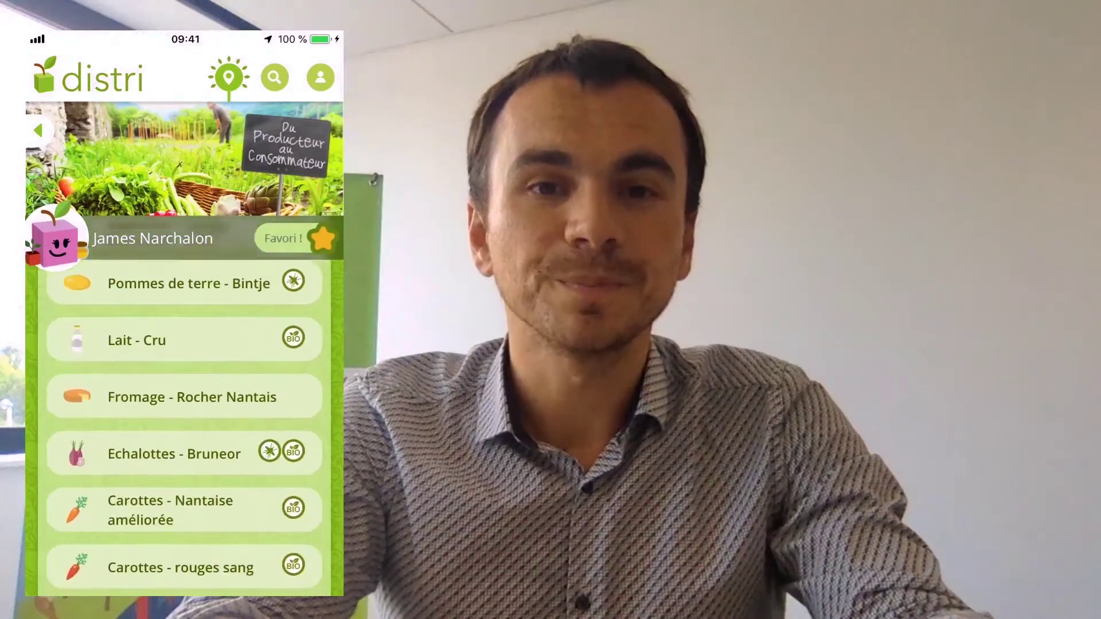
pyautogui.scroll(-4, 183, 424)
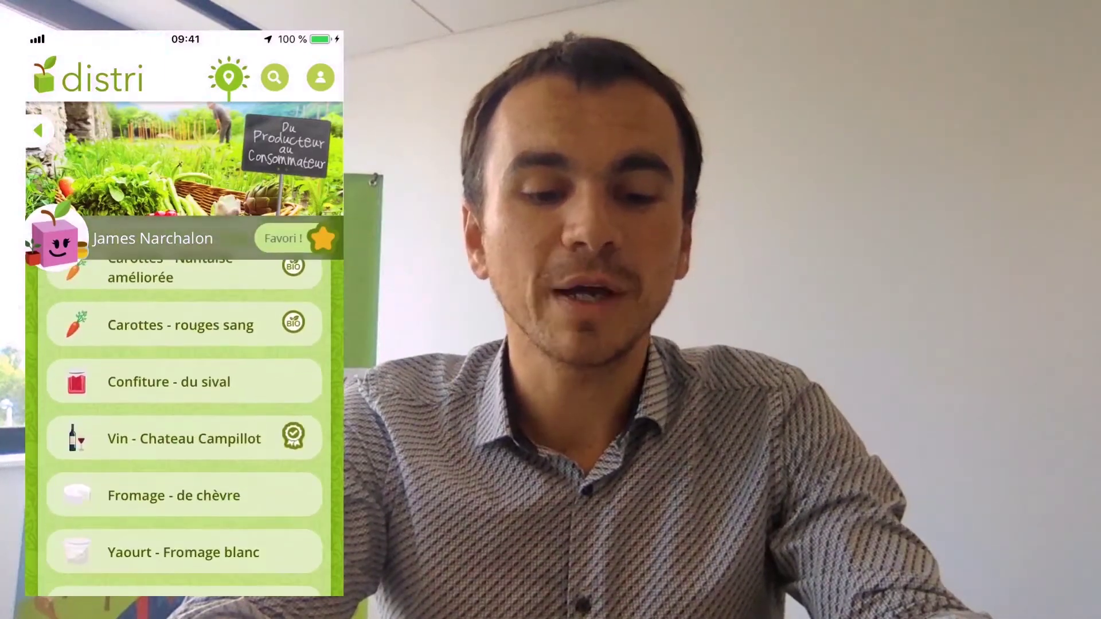
pyautogui.scroll(-1, 184, 424)
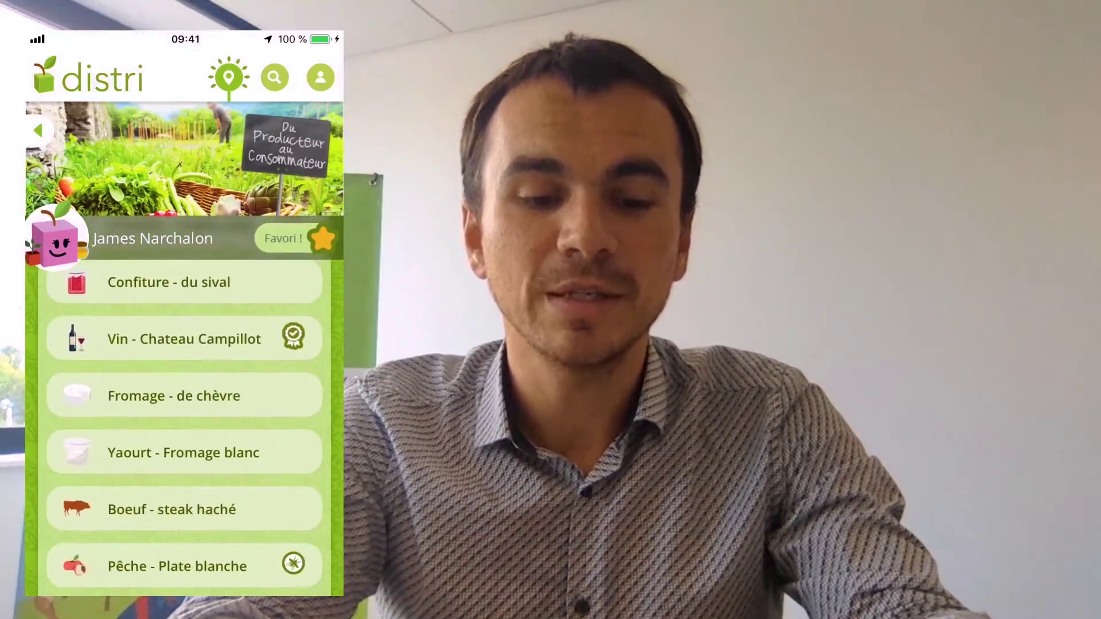
pyautogui.scroll(-3, 184, 424)
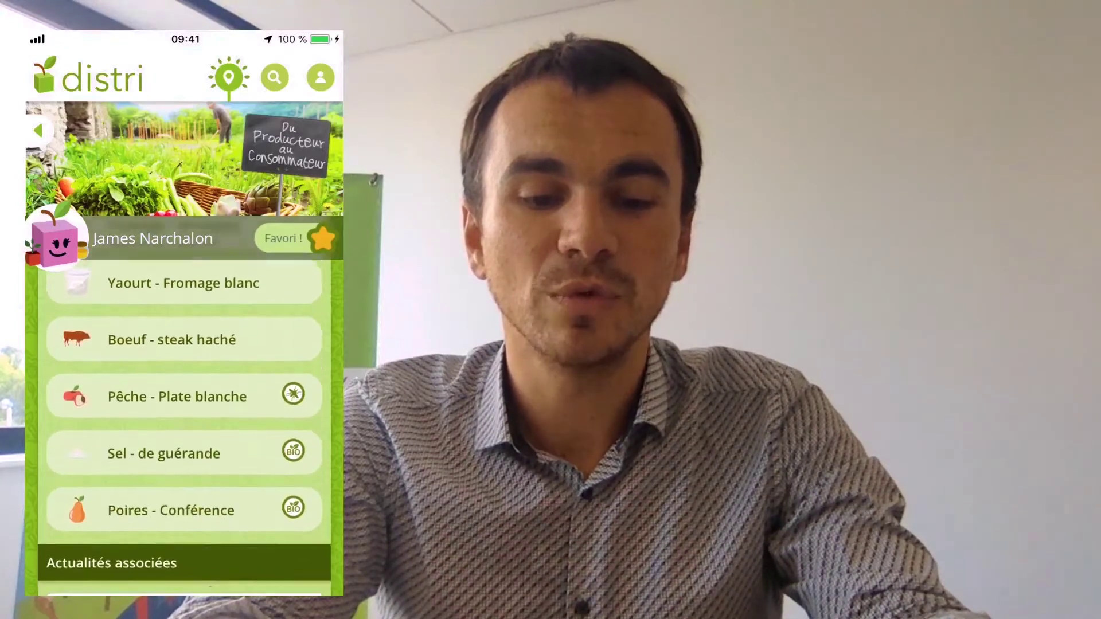
pyautogui.scroll(-1, 183, 424)
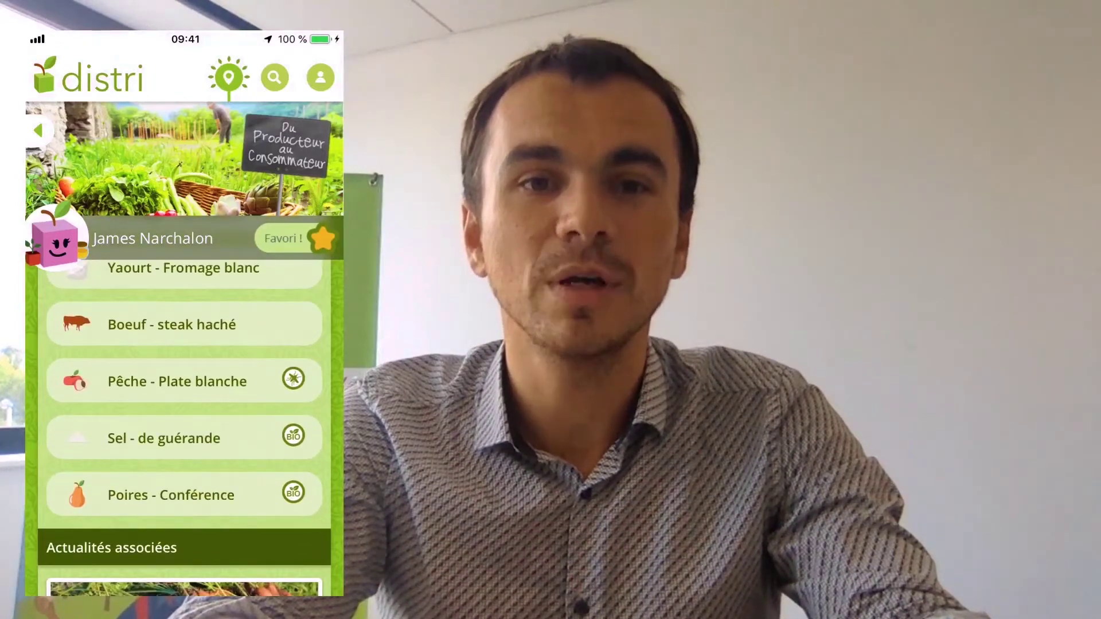
pyautogui.scroll(-1, 183, 424)
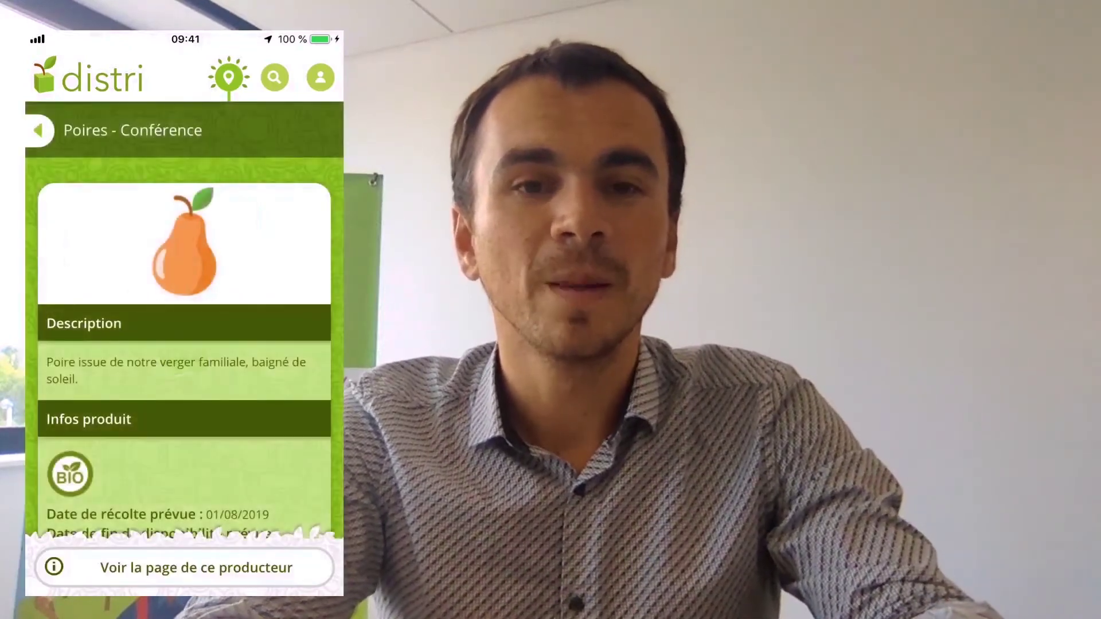
# Examine the description, product information and producer section of Poires - Conférence, and return to the producer's page.
pyautogui.scroll(-2, 185, 336)
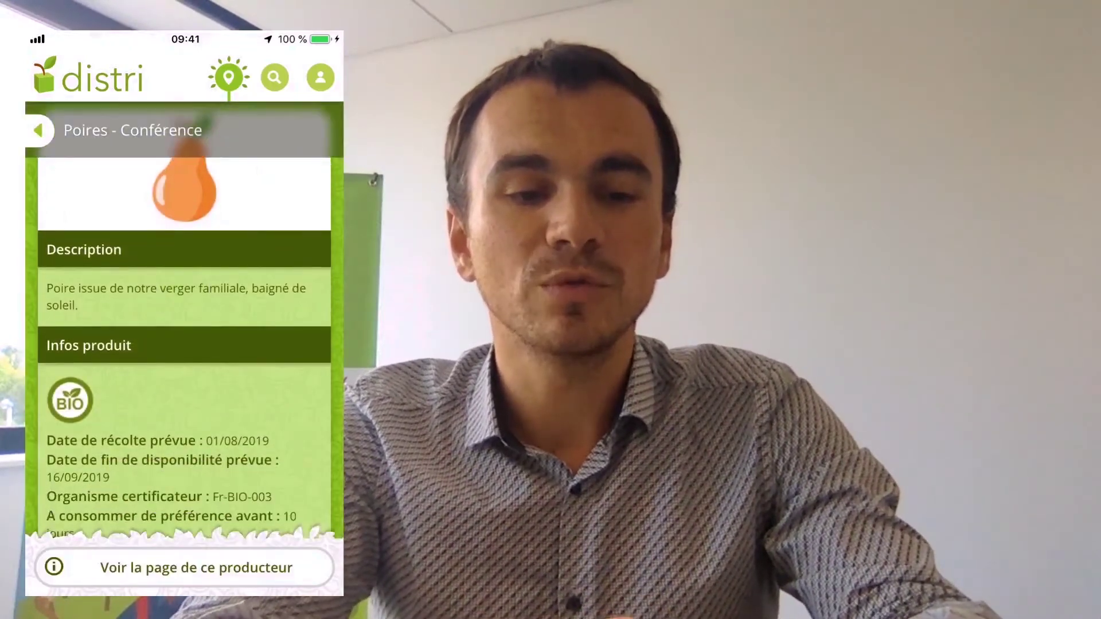
pyautogui.scroll(-2, 185, 344)
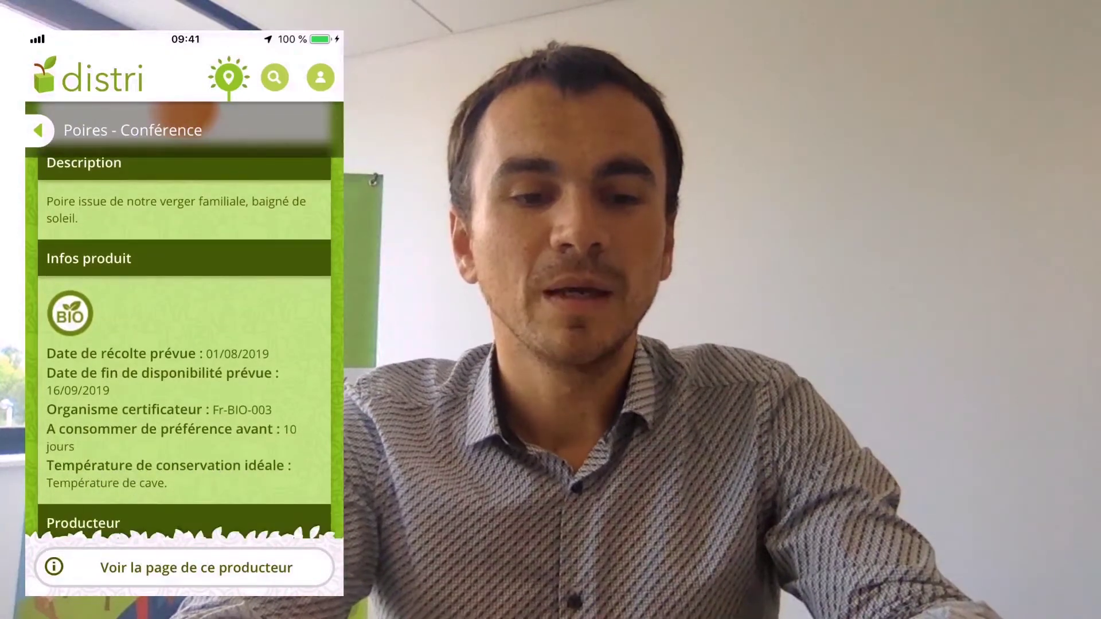
pyautogui.scroll(-2, 184, 344)
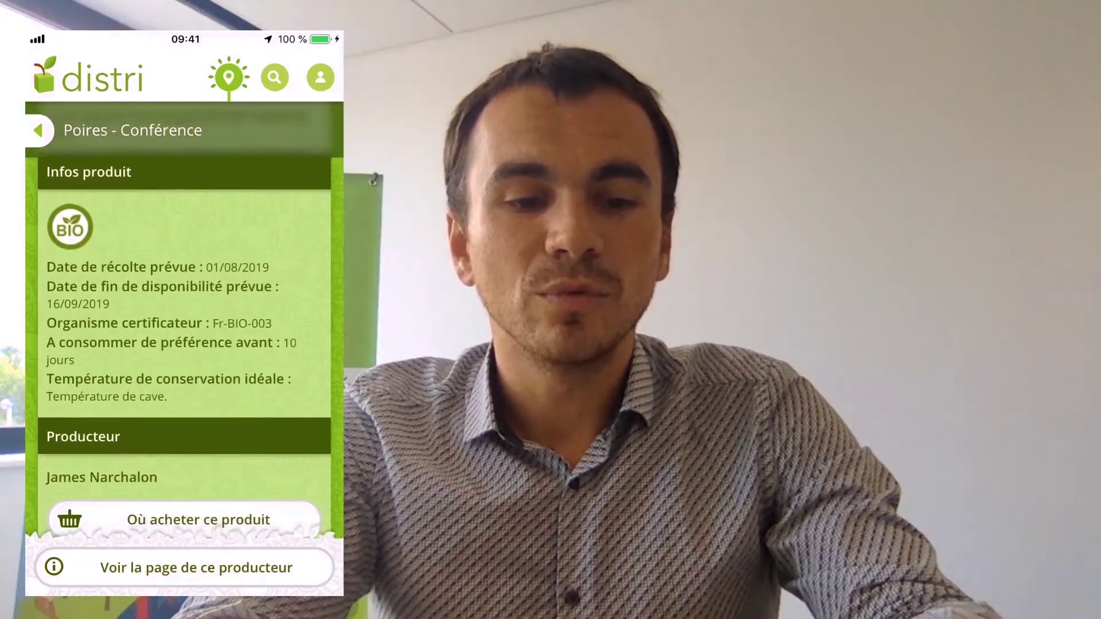
pyautogui.scroll(-2, 184, 344)
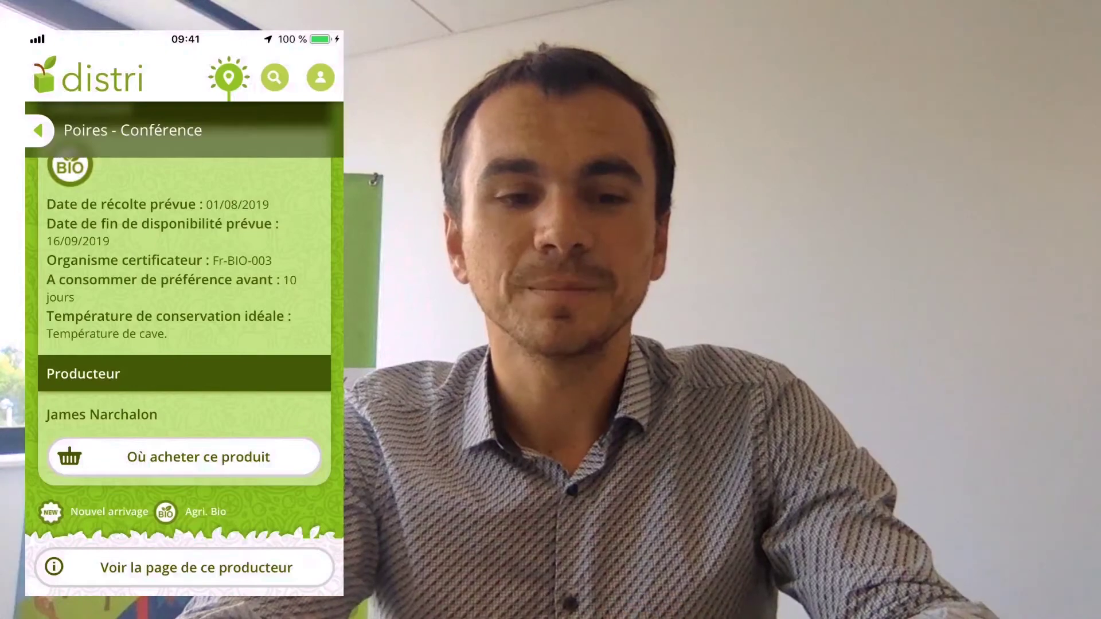
pyautogui.scroll(6, 184, 344)
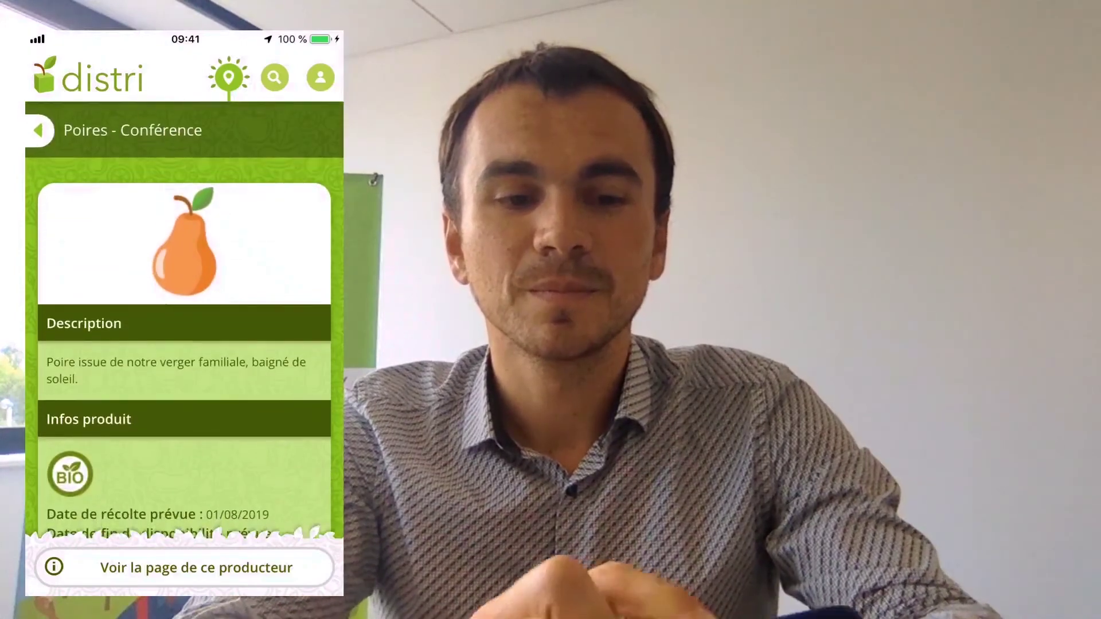
pyautogui.click(196, 568)
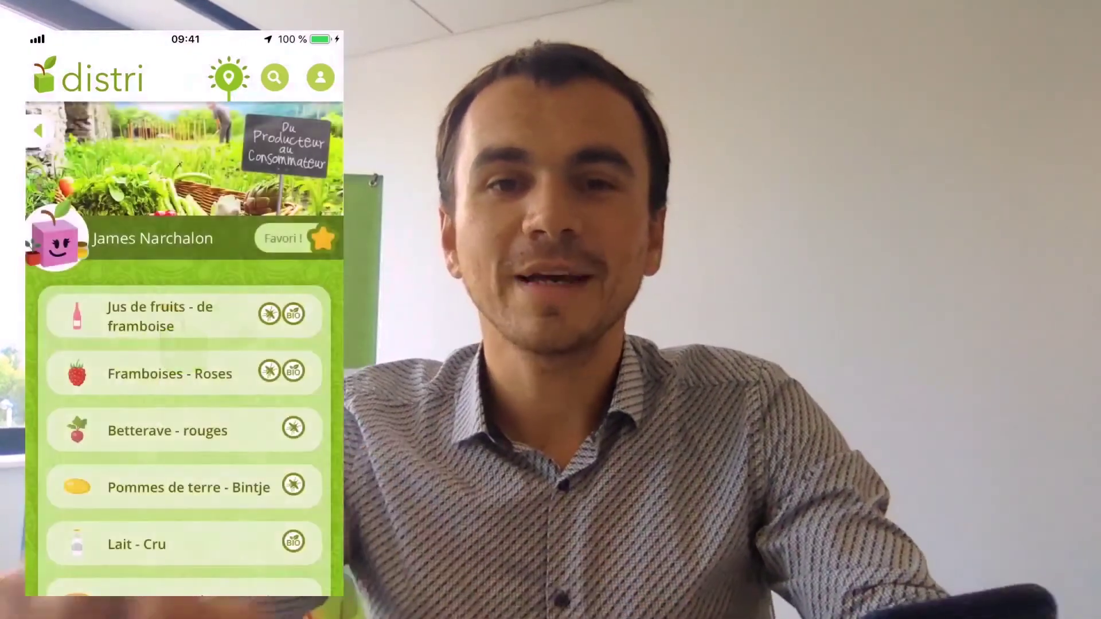